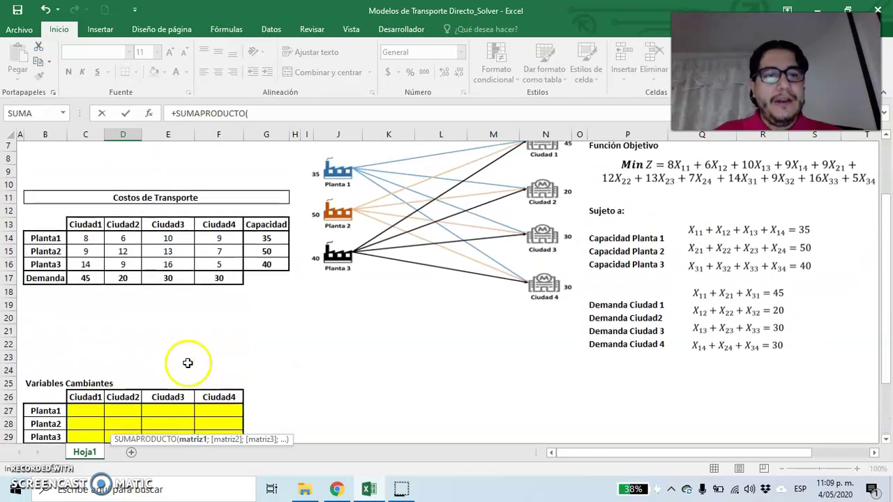
- Complete the SUMAPRODUCTO formula in D34 with the cost range C14:F16 and the changing-variables range C27:F29
left_click_drag(89, 241, 228, 262)
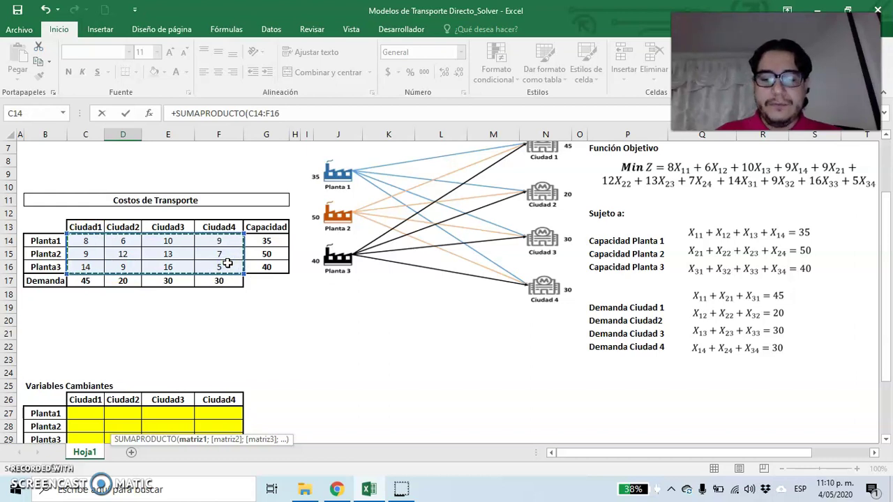
type(";")
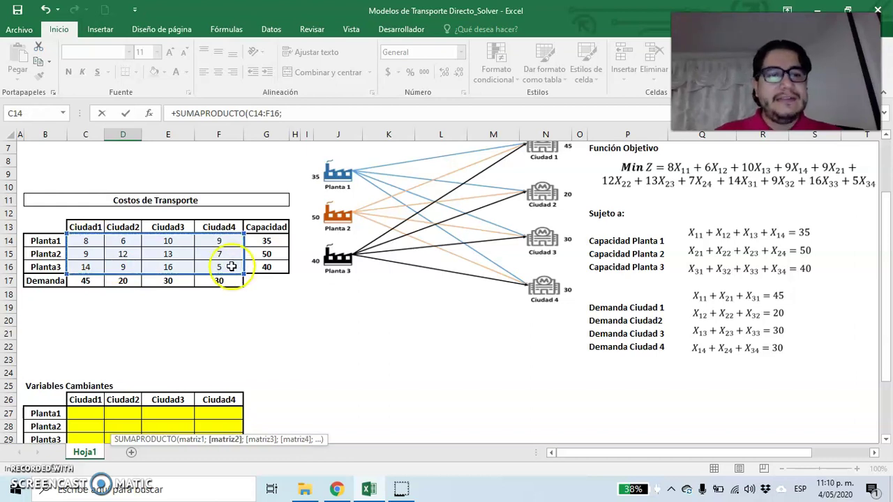
scroll(249, 328, "down", 1)
left_click_drag(84, 376, 217, 400)
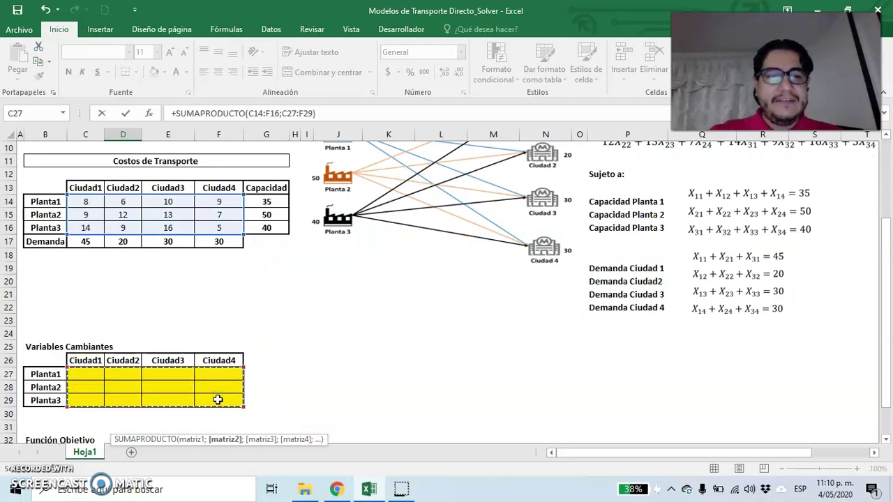
key("Return")
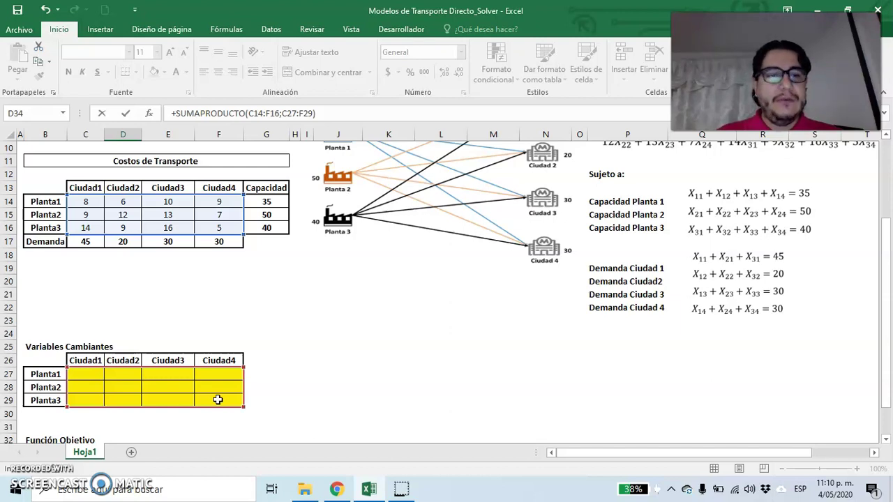
key("Return")
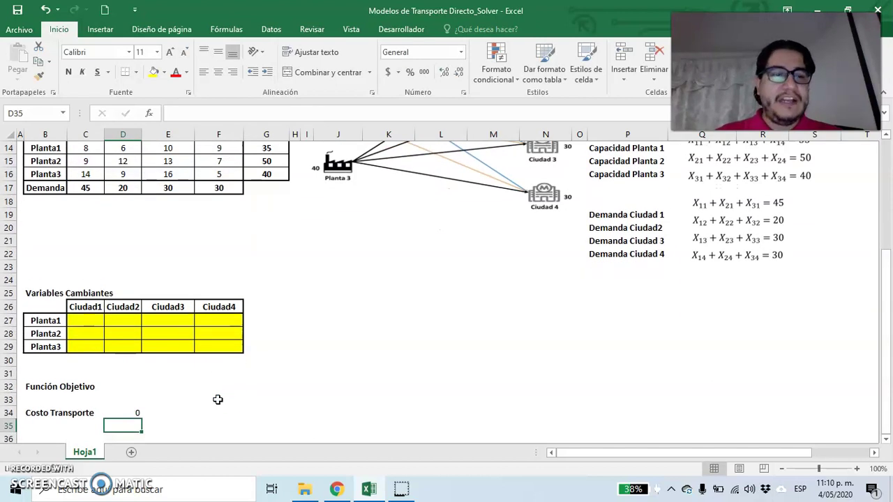
- Format the transport cost cell D34 as centred, bold, accounting currency with a light orange fill
left_click(131, 413)
left_click(219, 72)
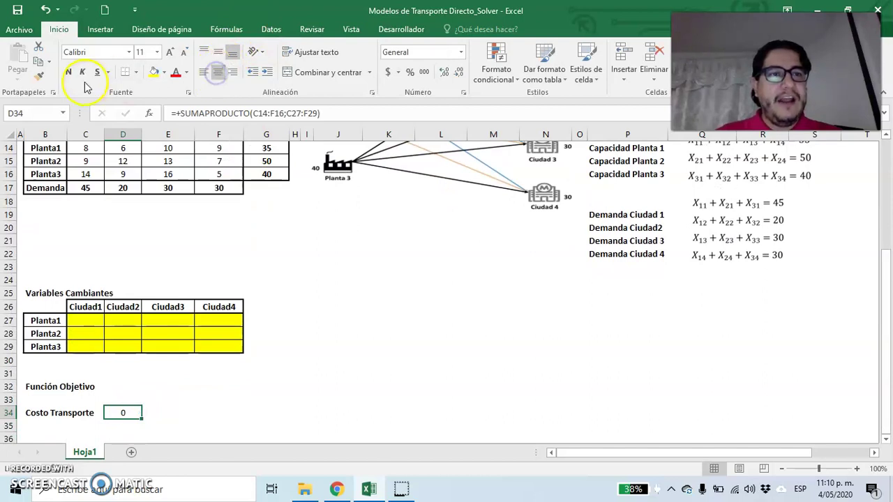
left_click(388, 72)
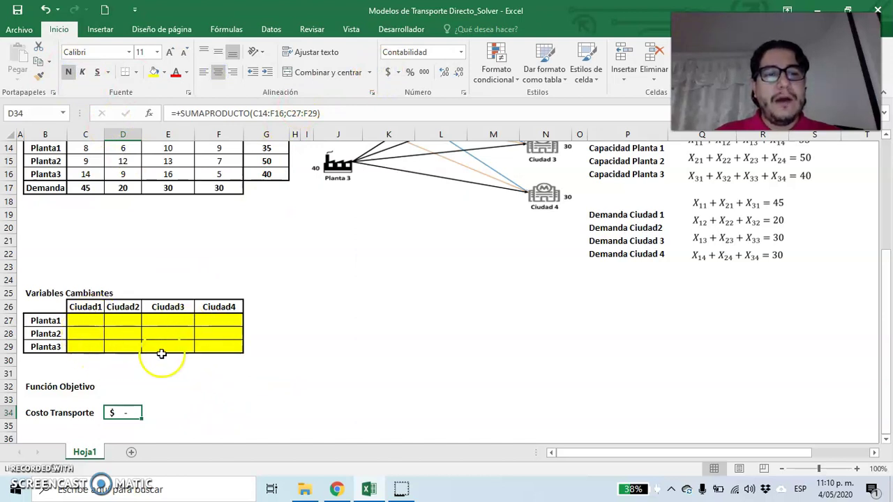
left_click(165, 73)
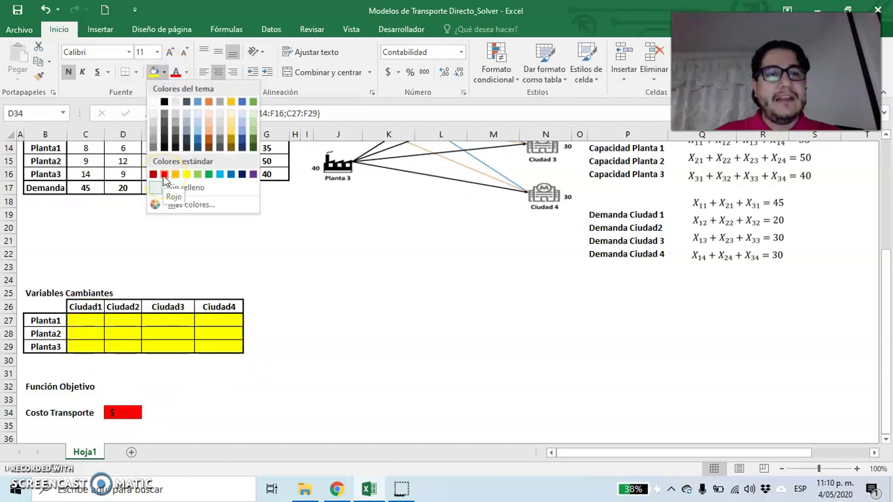
left_click(208, 122)
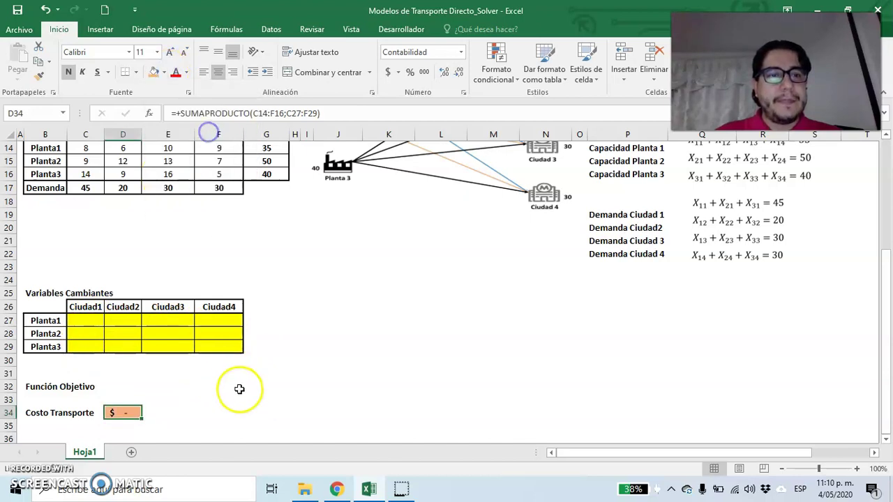
left_click(242, 389)
- Change the font colour of the Variables Cambiantes and Función Objetivo headings to red
scroll(248, 391, "down", 2)
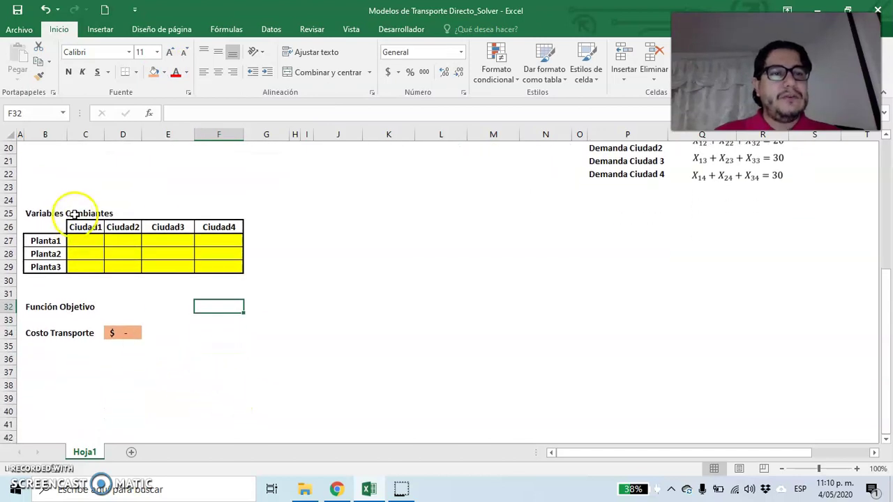
left_click(83, 207)
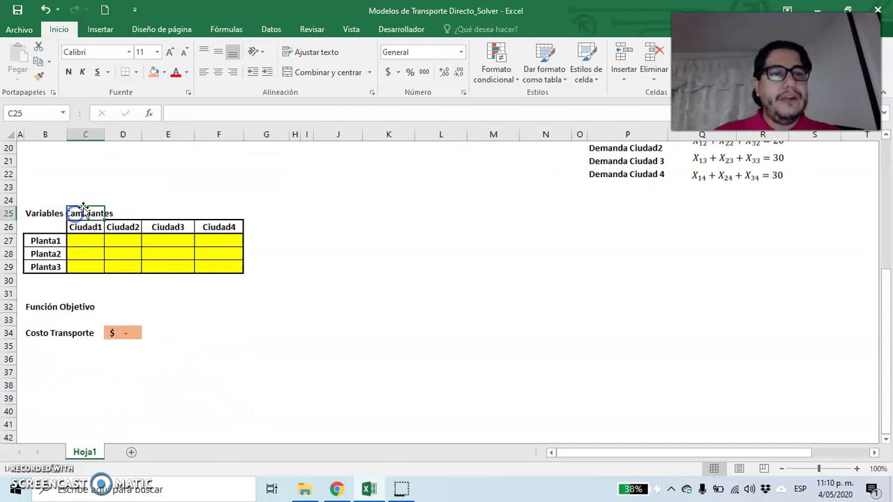
left_click(33, 217)
left_click(175, 71)
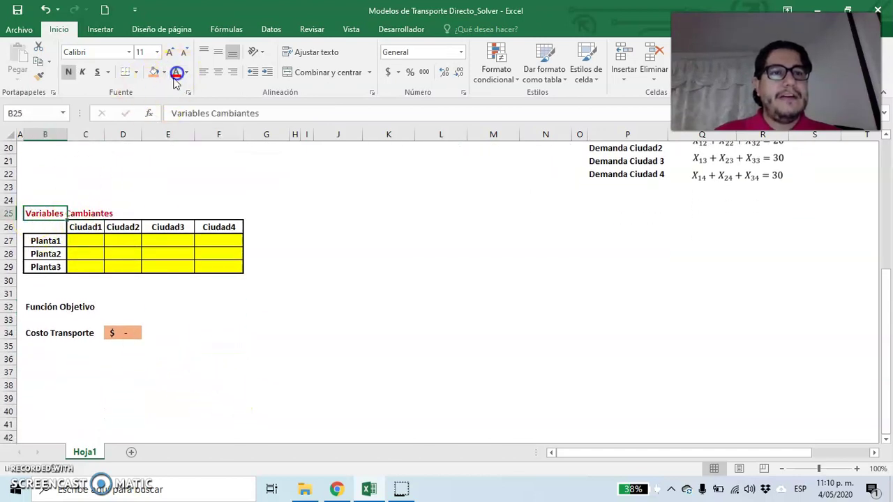
left_click(40, 308)
left_click(175, 72)
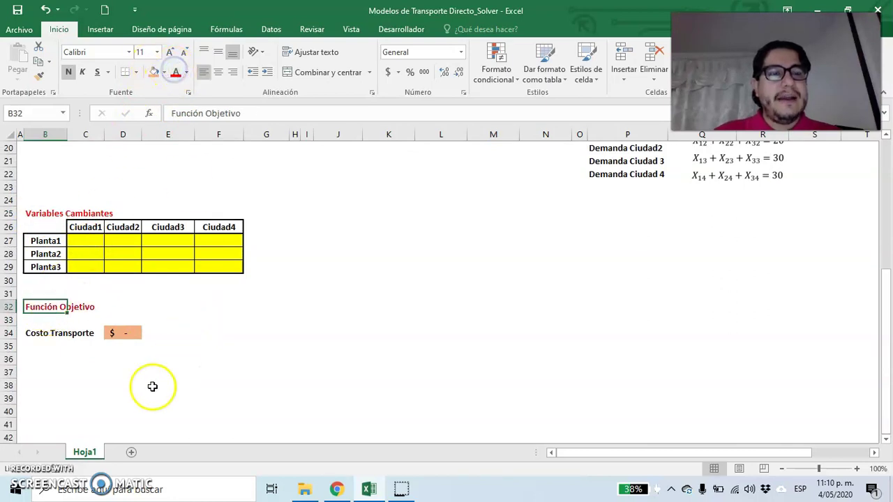
- Enter the heading "Restrcciones" in B37 and colour its text red
left_click(48, 383)
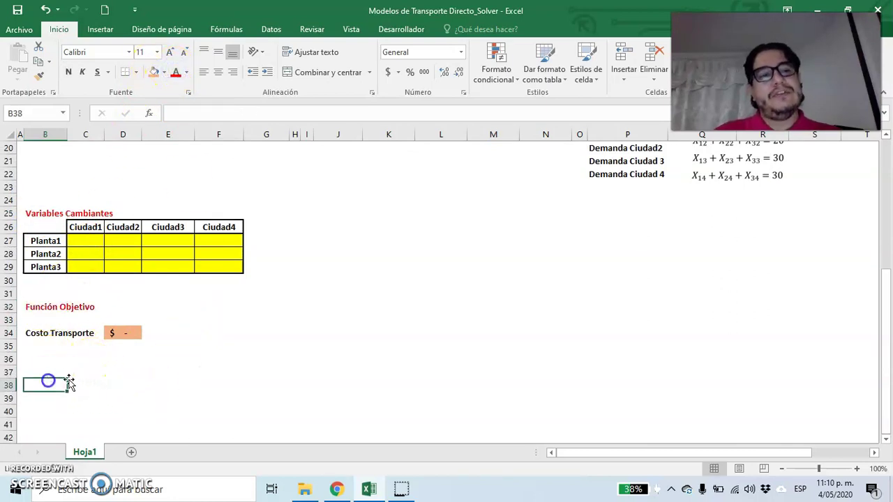
key("Up")
type("Re")
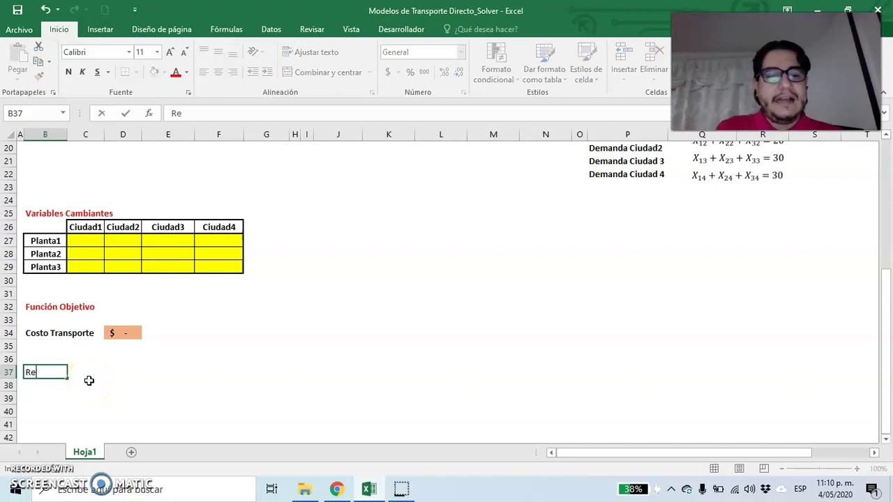
type("strcciones")
key("Return")
key("Up")
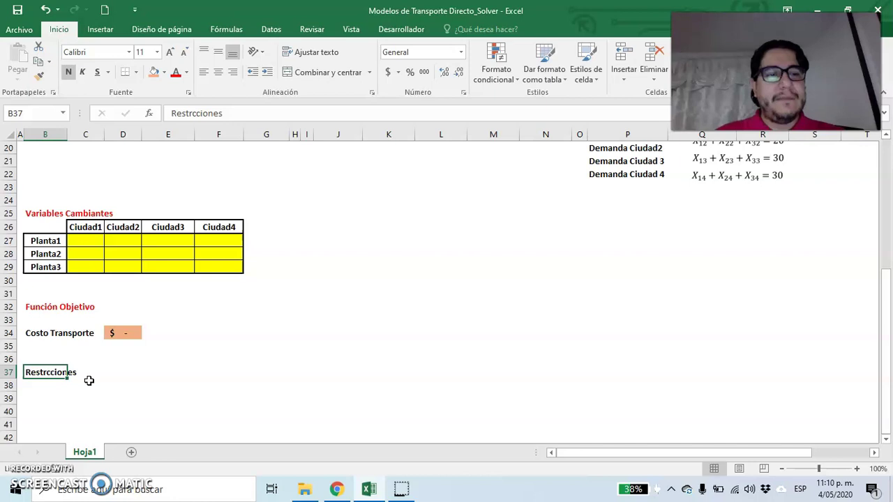
left_click(176, 72)
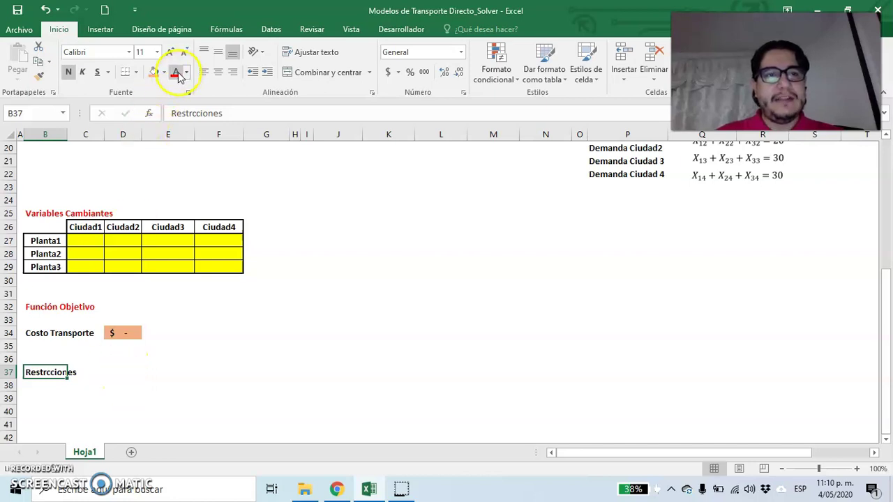
- Enter the constraint label "Capacidad Planta 1" in B40, following the mathematical model's list of constraints
left_click(50, 391)
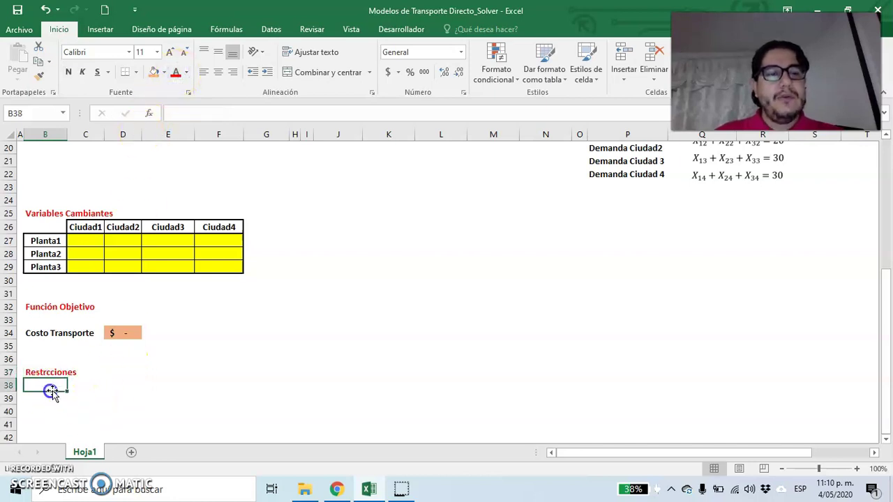
left_click(54, 403)
scroll(544, 311, "up", 1)
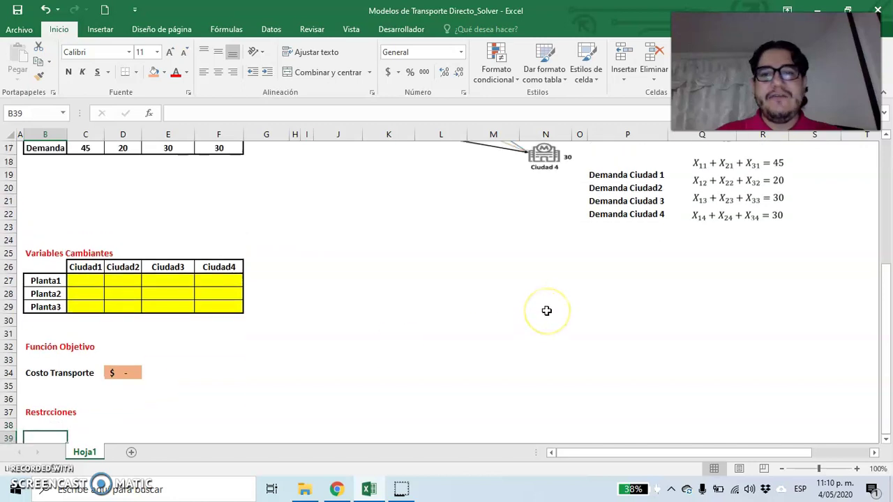
scroll(546, 311, "up", 2)
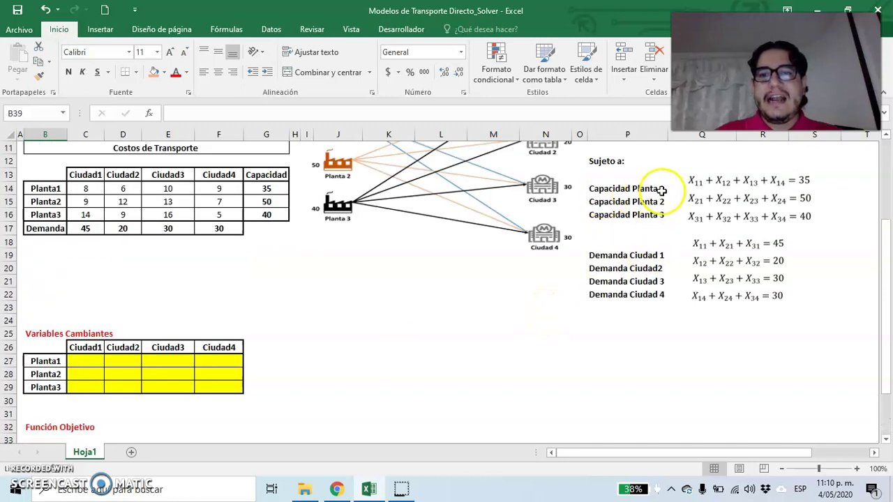
scroll(375, 352, "down", 2)
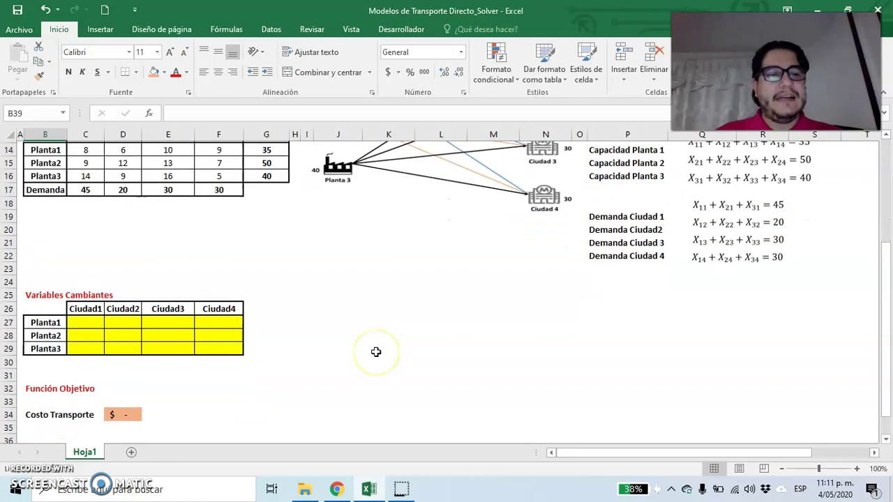
key("Down")
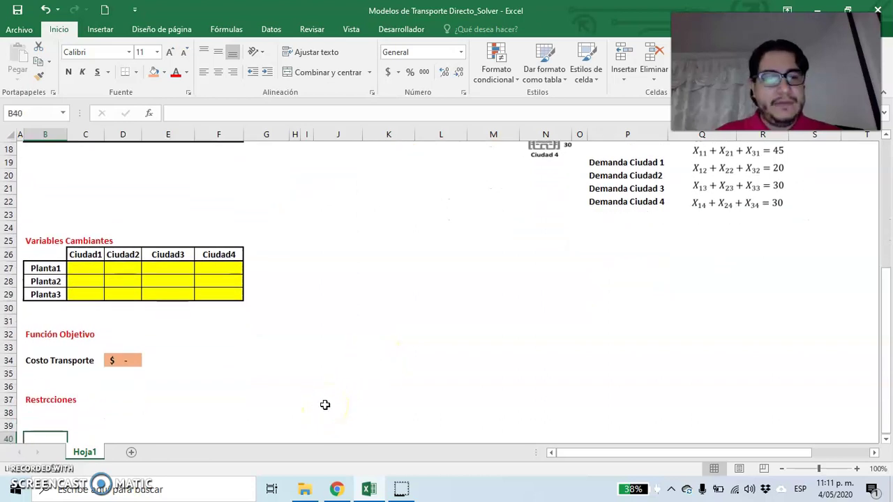
type("Cap")
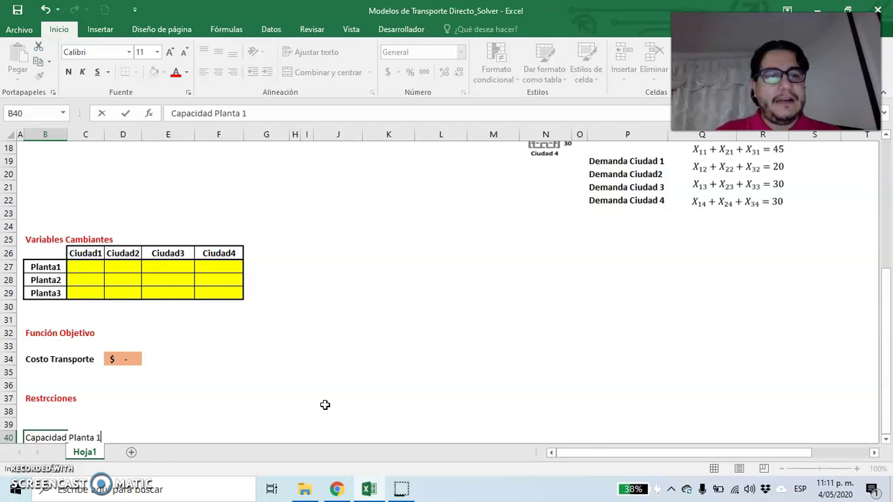
type("acidad Planta 1")
key("Return")
- Enter the constraint column headers "Suministrar", "Tipo Restricción" and "Oferta" in cells E38 to G38
key("Up")
key("Up")
key("Up")
key("Right")
key("Right")
key("Right")
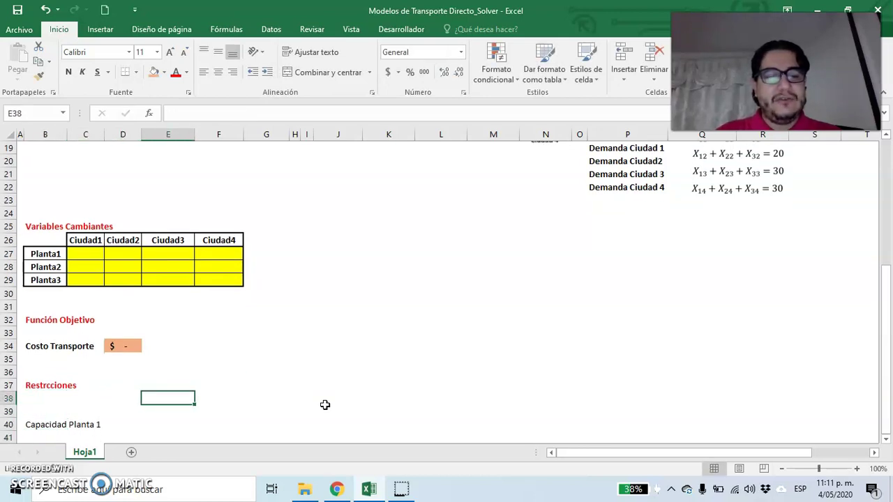
type("Suministrar")
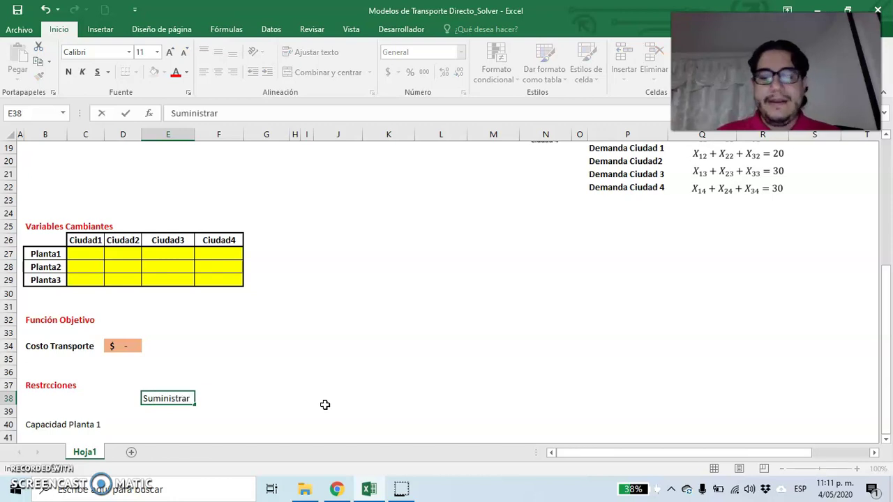
key("Return")
key("Right")
key("Up")
type("R")
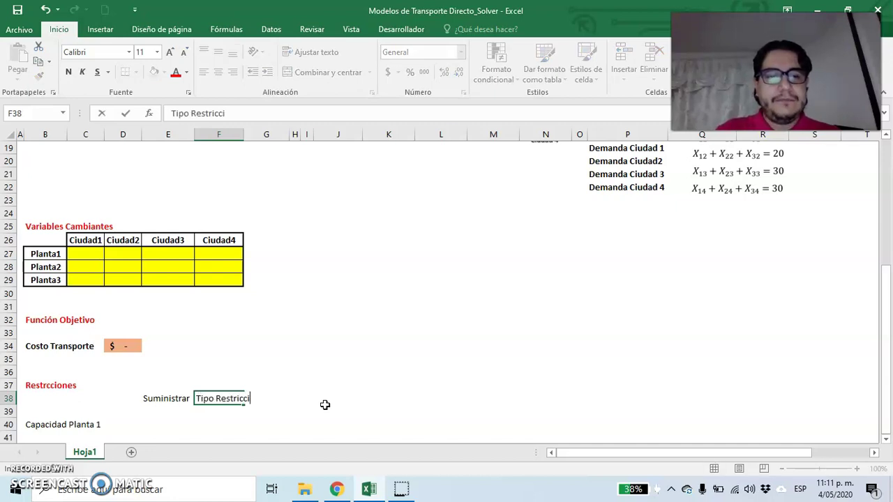
key("Right")
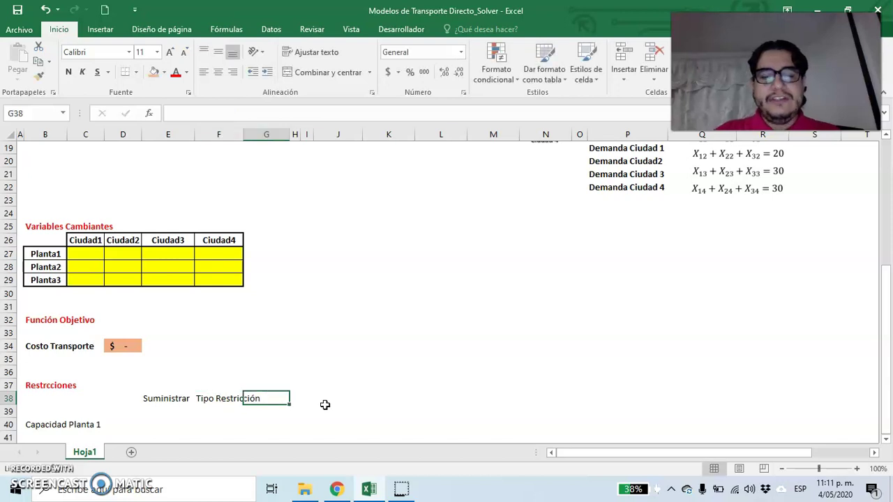
type("Oferta")
key("Return")
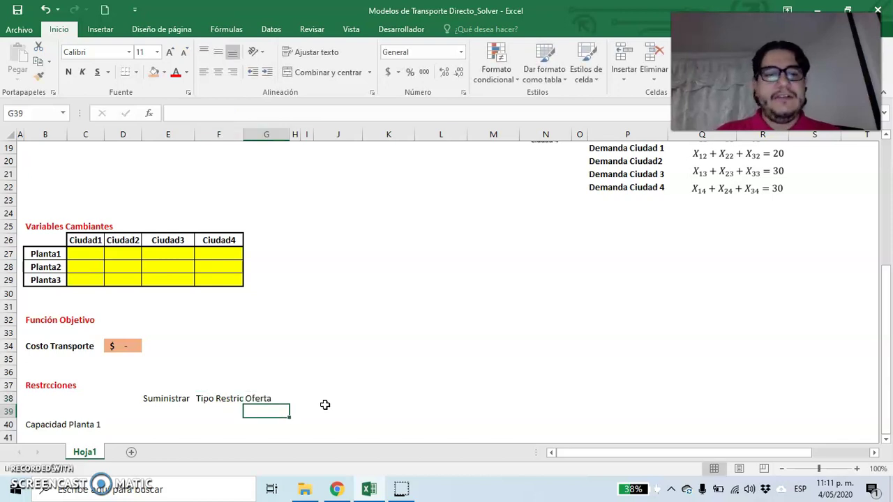
- Centre and bold the headers in E38:G38 and widen column F to fit "Tipo Restricción"
left_click_drag(164, 402, 250, 394)
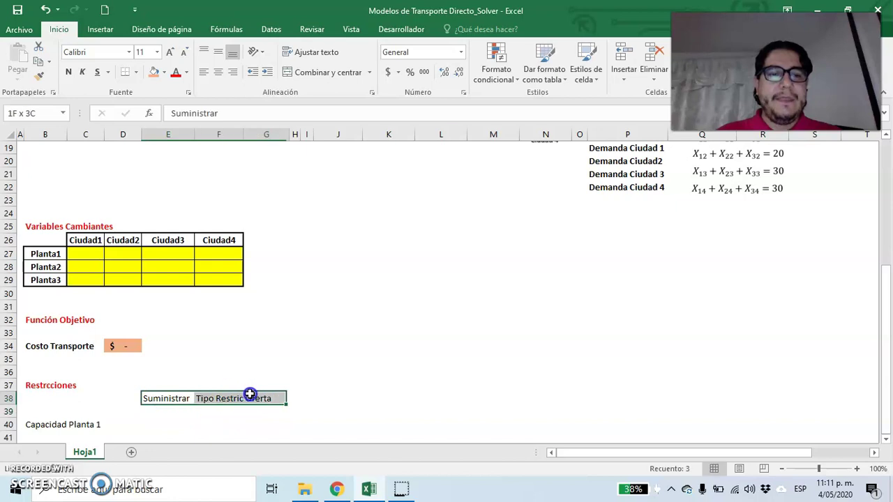
left_click(217, 71)
left_click(68, 72)
left_click_drag(193, 140, 261, 136)
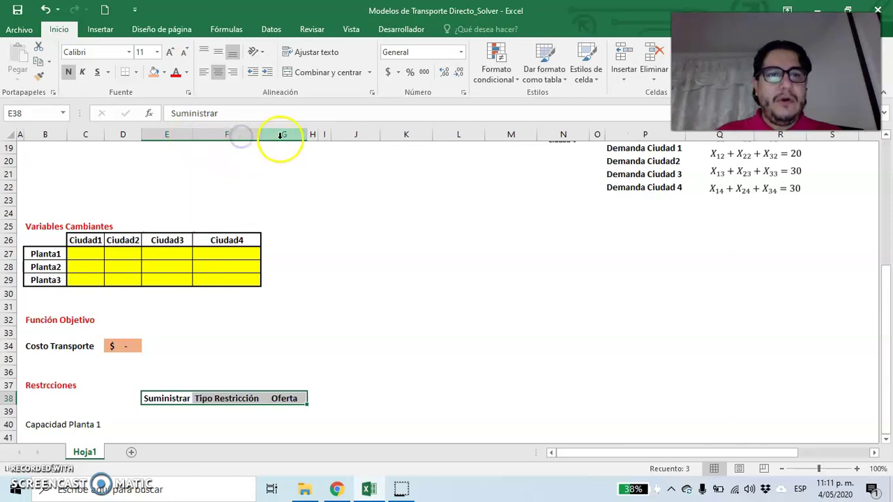
- Enter a SUMA formula in E40 under "Suministrar" that adds the Planta1 changing variables C27:F27
left_click(168, 423)
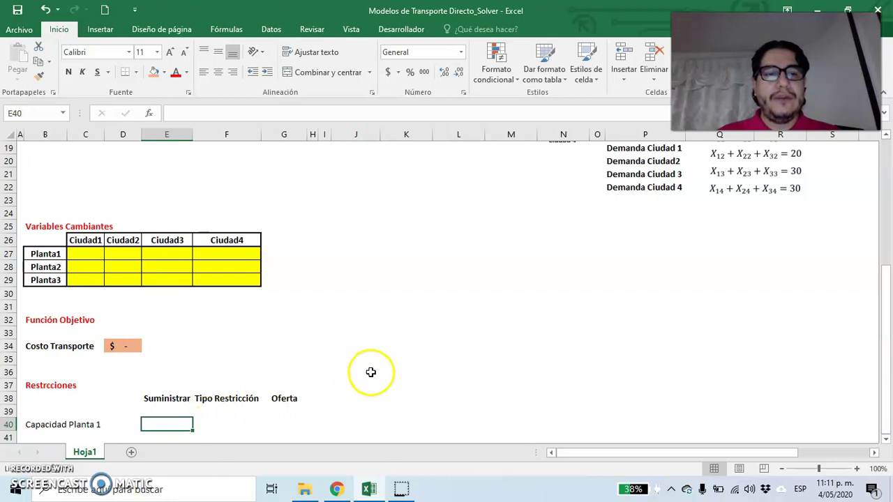
type("+")
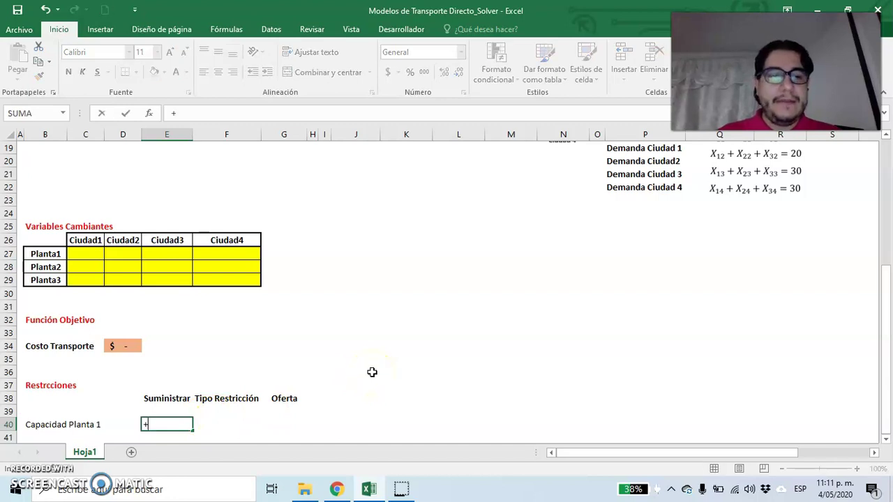
scroll(450, 335, "up", 5)
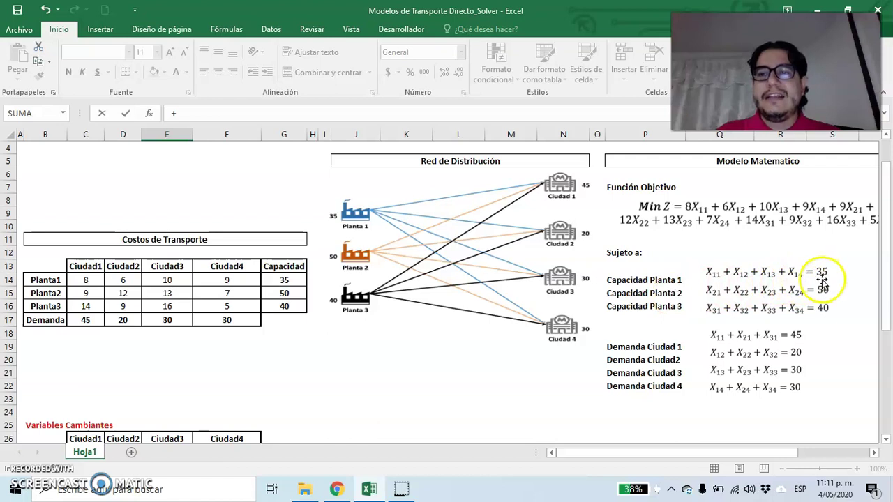
scroll(382, 328, "down", 1)
scroll(382, 328, "down", 6)
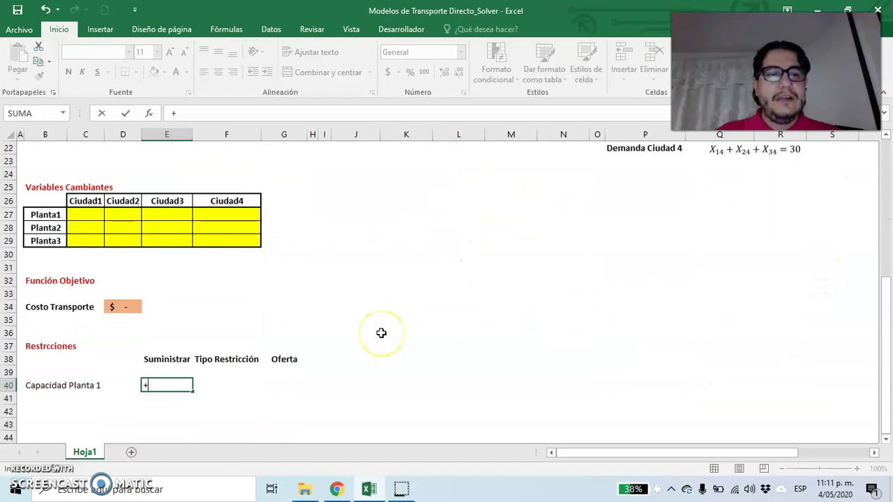
type("suma")
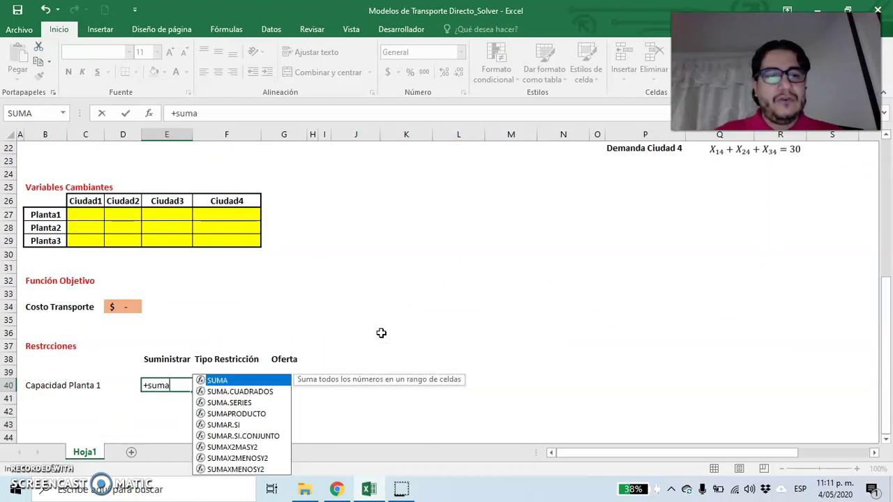
double_click(245, 380)
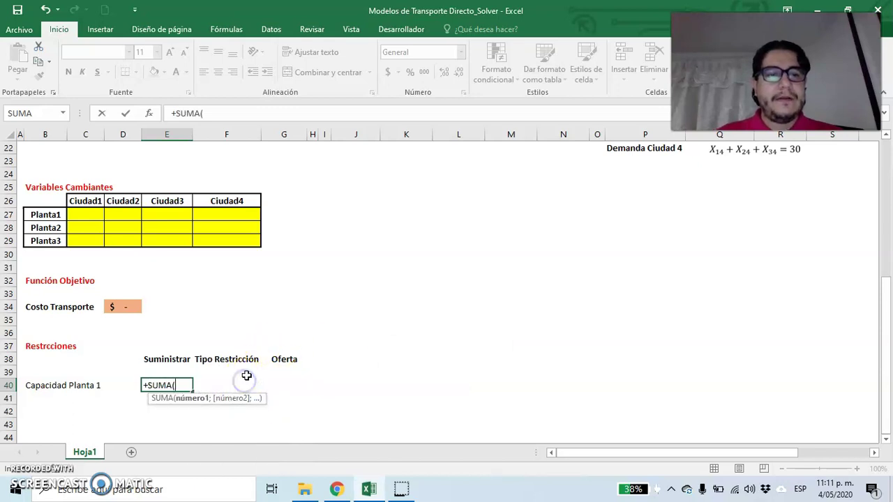
left_click(87, 217)
left_click_drag(88, 215, 238, 212)
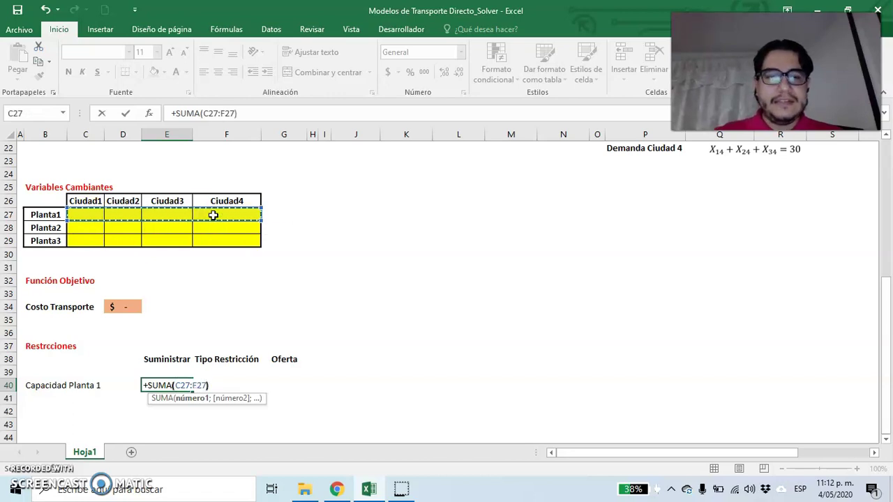
key("Return")
- Enter "=" as the restriction type in F40 and link G40 to Planta1's capacity in G14
key("Right")
key("Up")
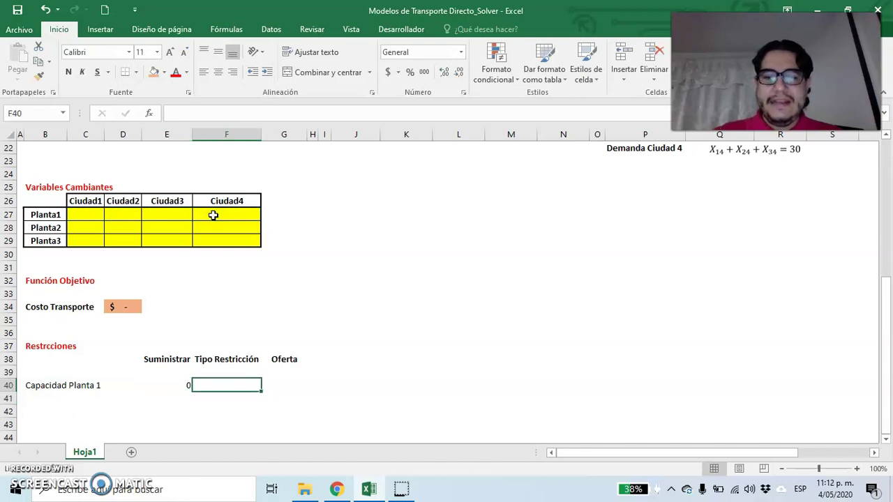
type("=")
key("Return")
key("Right")
key("Up")
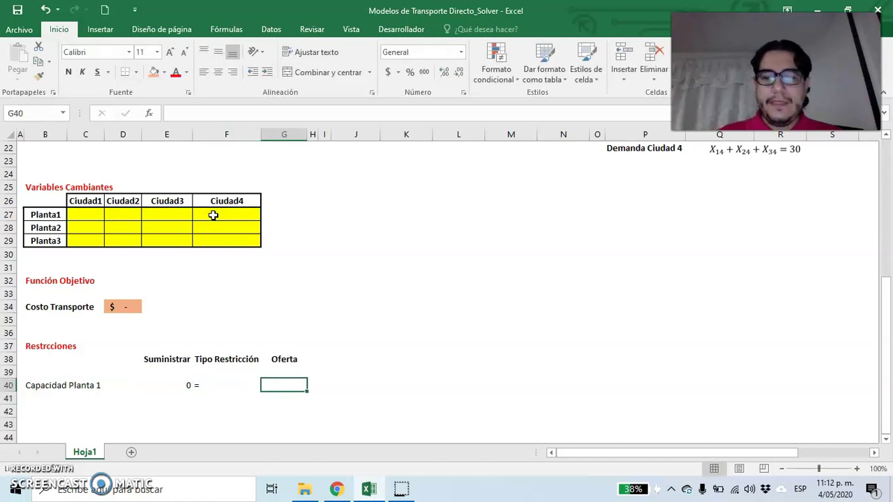
type("+")
scroll(267, 279, "up", 5)
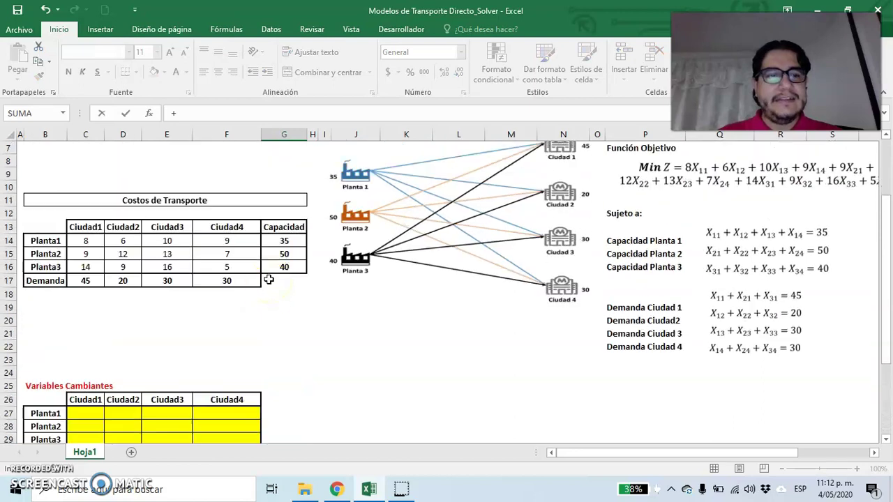
left_click(296, 241)
key("Return")
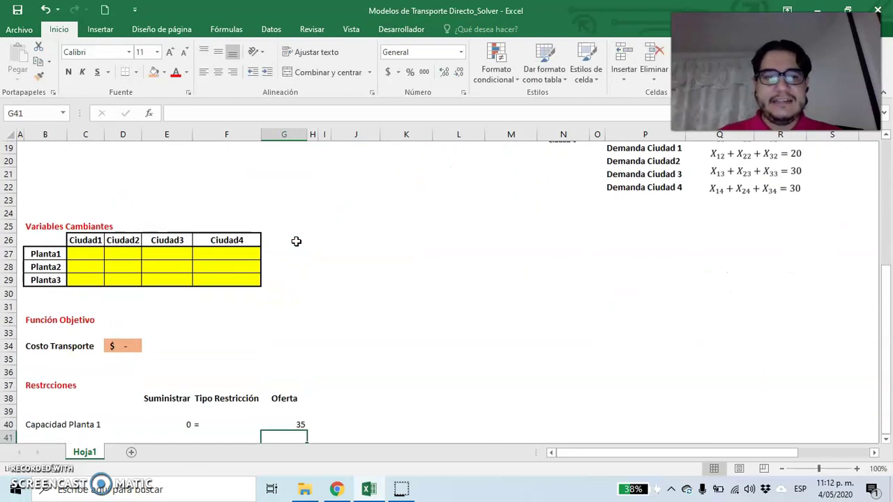
- Centre the Capacidad Planta 1 constraint values in E40:G40
scroll(230, 377, "down", 1)
left_click_drag(179, 385, 282, 385)
left_click(218, 73)
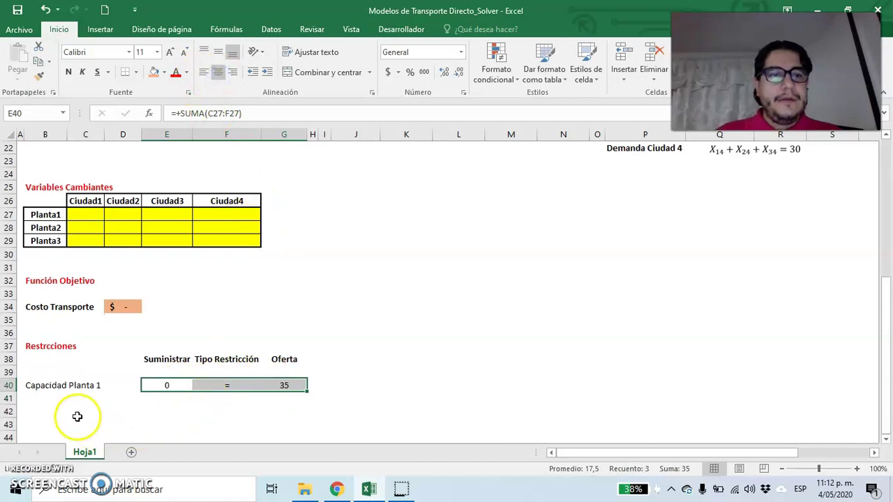
- Enter the constraint label "Capacidad Planta 2" in B41
left_click(42, 397)
type("Capacidad")
key("BackSpace")
key("BackSpace")
key("BackSpace")
key("BackSpace")
key("BackSpace")
key("BackSpace")
type("idad")
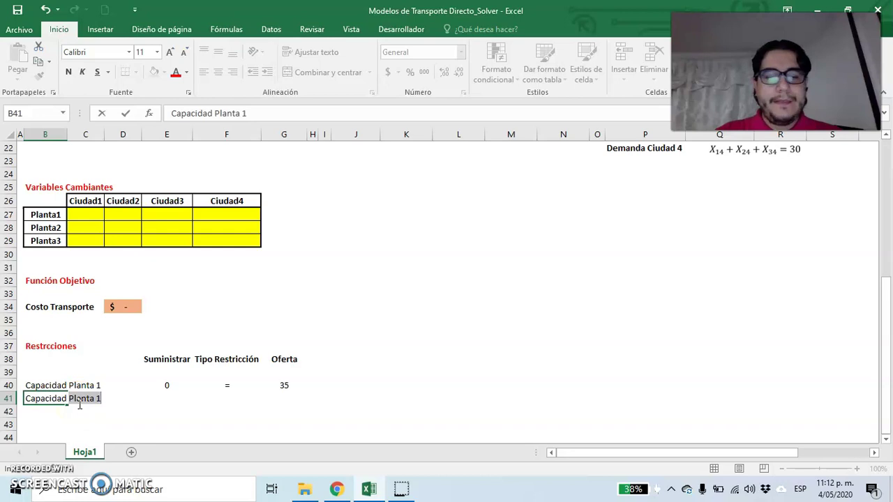
type(" Planta 2")
key("Tab")
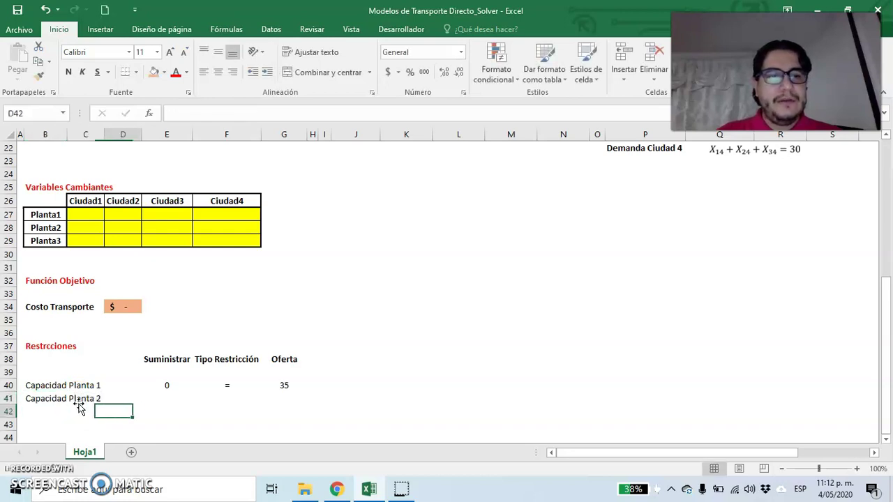
- Enter a SUMA formula in E41 that adds the Planta2 changing variables C28:F28
key("Right")
key("Right")
type("+suma")
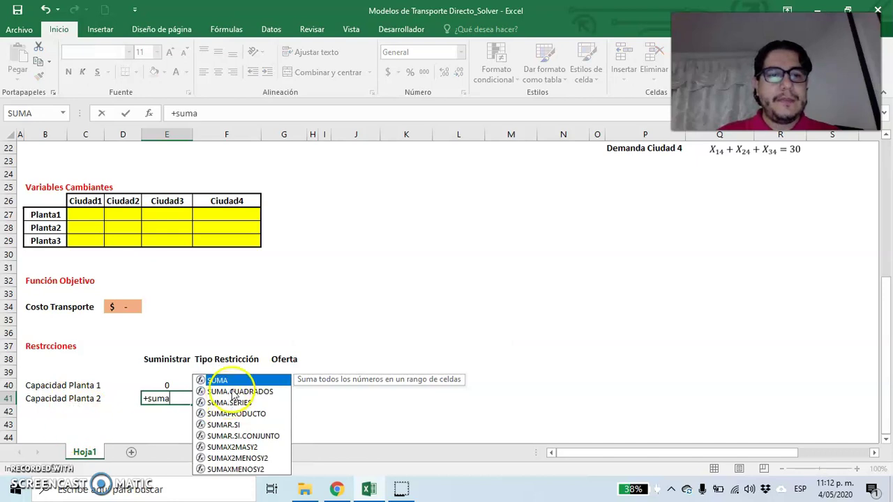
key("Tab")
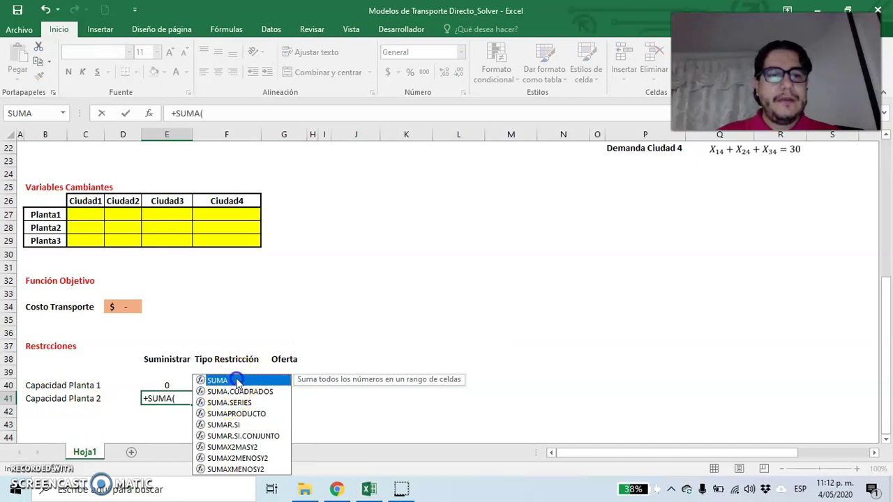
left_click(92, 229)
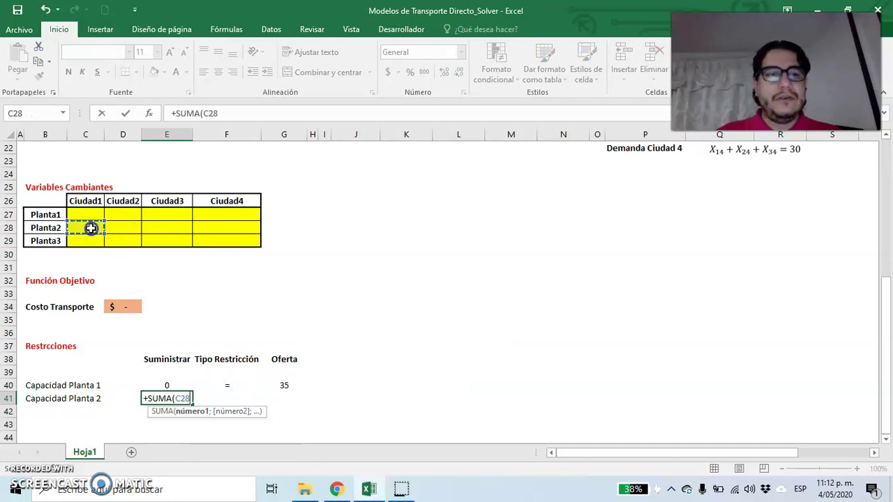
left_click_drag(91, 229, 207, 223)
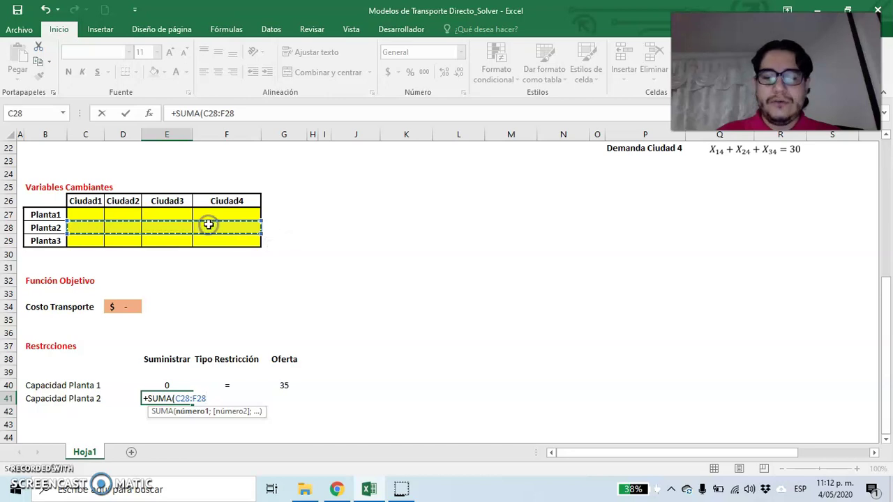
key("Tab")
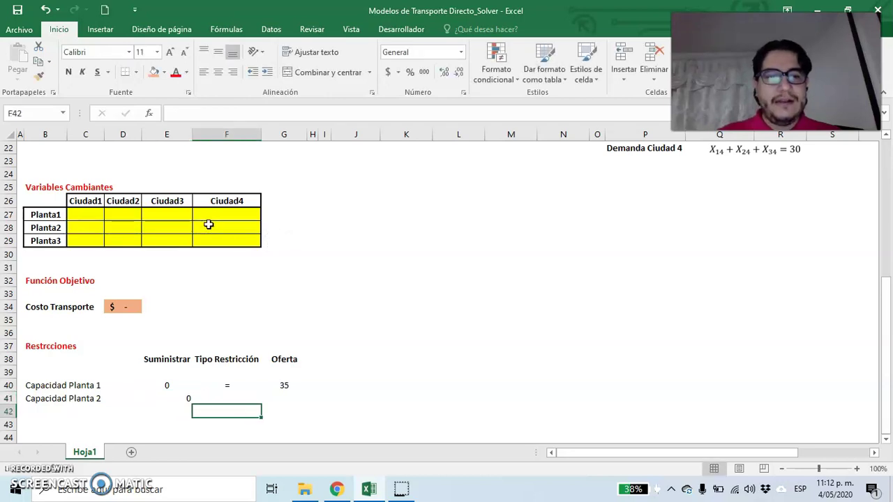
- Enter "=" as the restriction type in F41 and link G41 to Planta2's capacity in G15
type("=")
key("Tab")
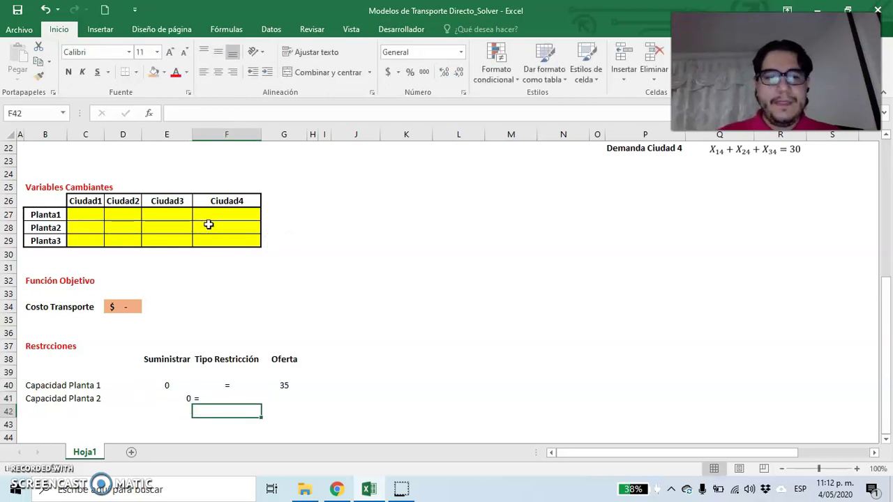
type("+")
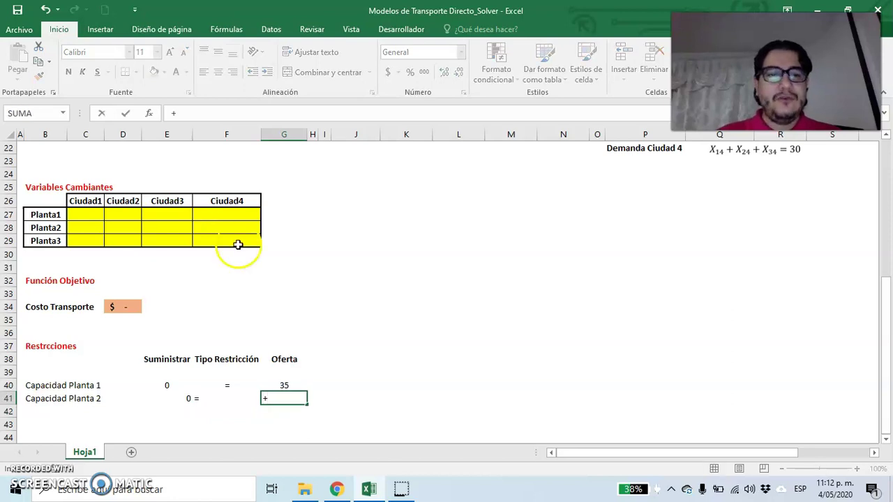
scroll(238, 244, "up", 5)
left_click(287, 255)
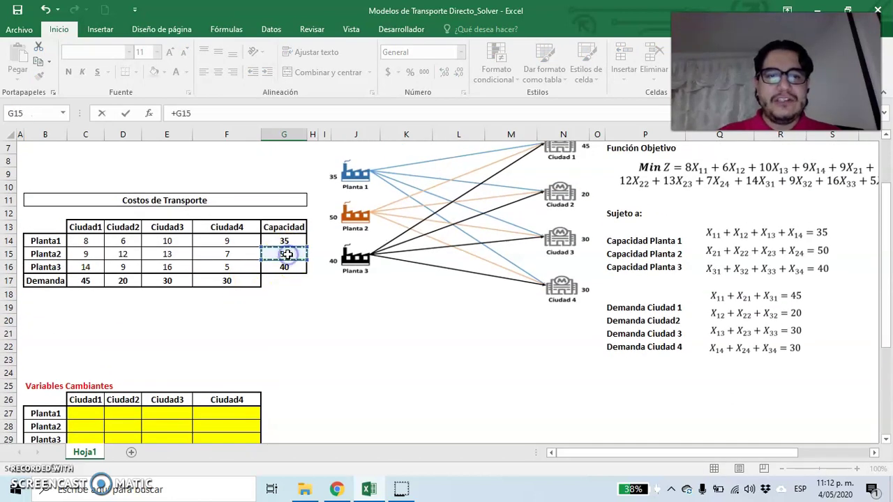
key("Return")
- Centre the Capacidad Planta 2 constraint values in E41:G41
scroll(286, 265, "down", 2)
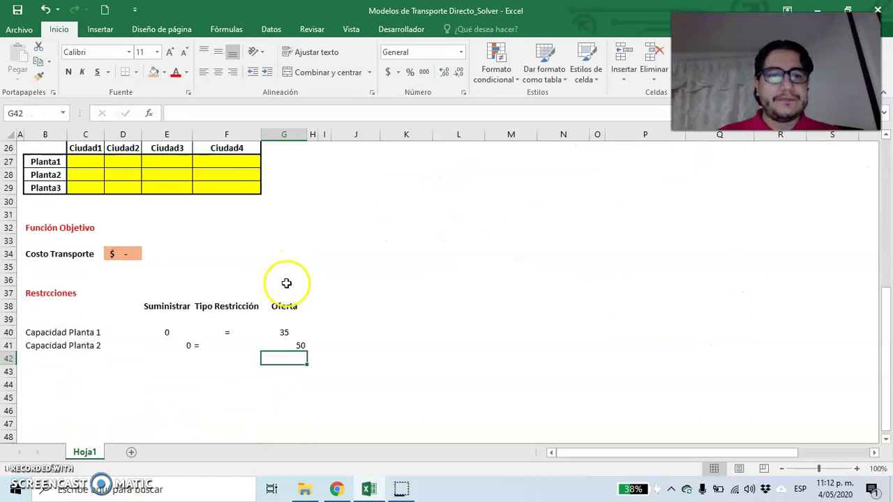
left_click_drag(167, 346, 297, 346)
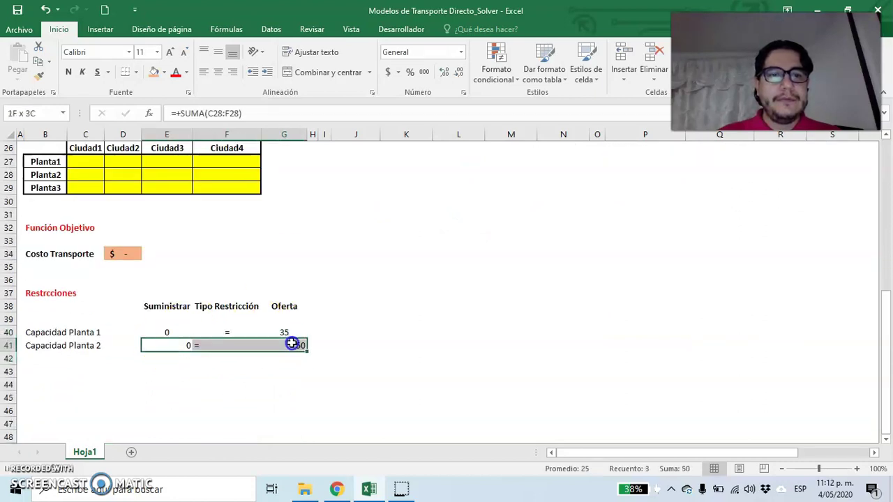
left_click(218, 72)
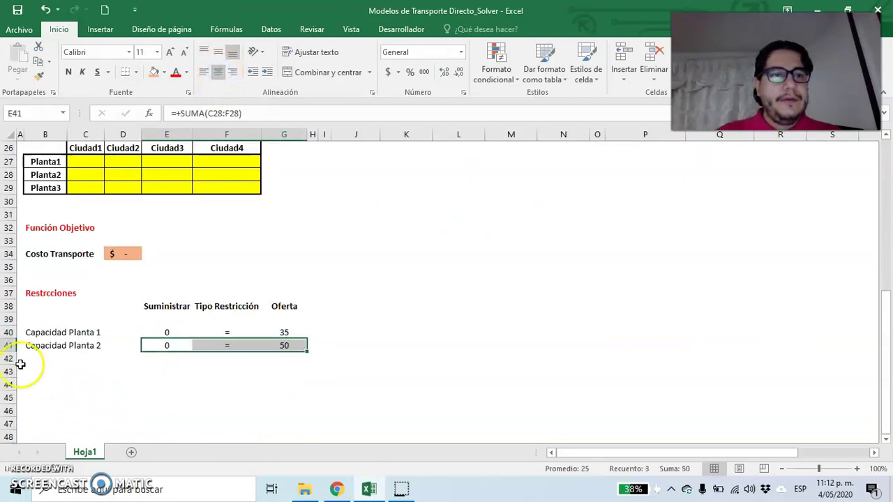
- Enter the constraint label "Capacidad Planta 3" in B42
left_click(34, 357)
type("Cap")
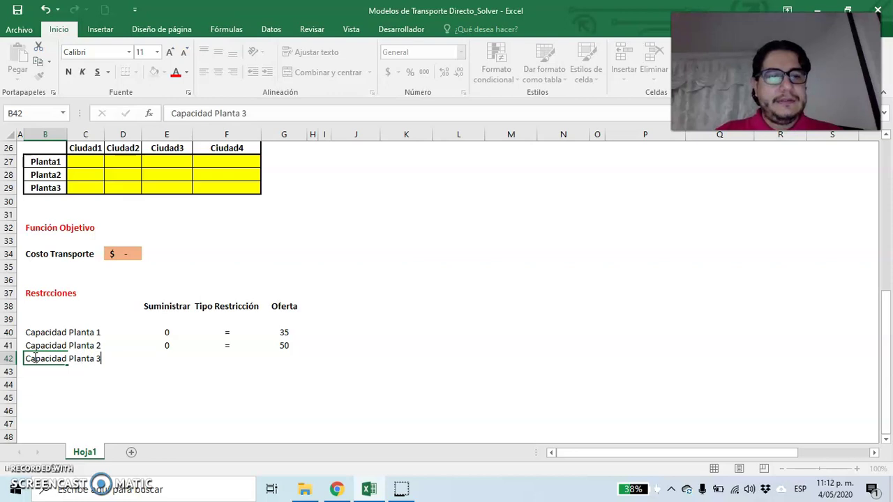
type("acidad Planta 3")
key("Return")
- Enter a SUMA formula in E42 that adds the Planta3 changing variables C29:F29
key("Right")
key("Right")
key("Right")
key("Up")
type("+")
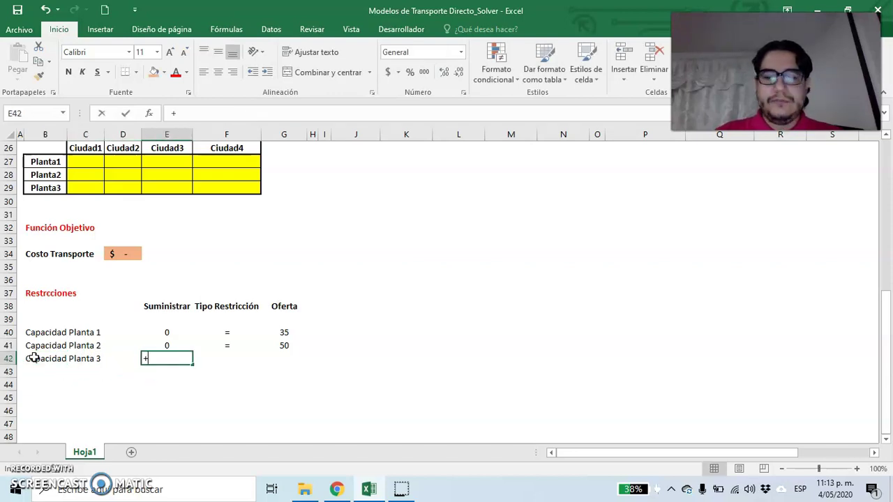
type("suma")
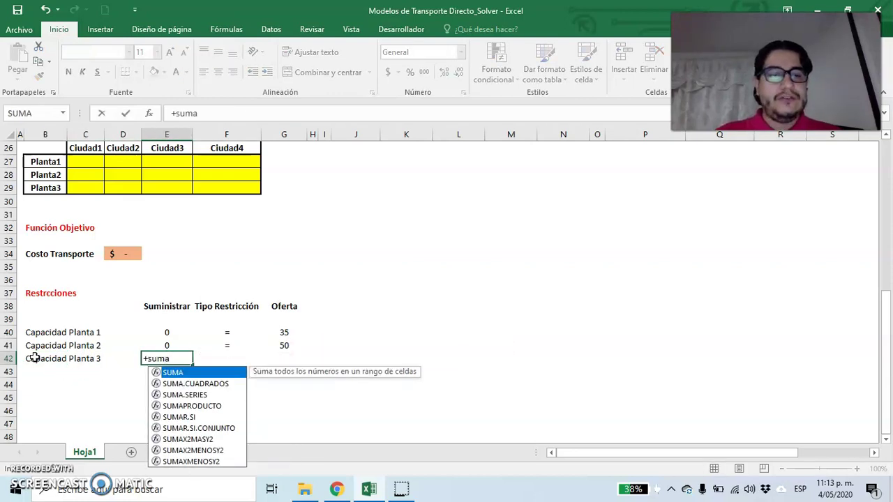
double_click(174, 372)
left_click(86, 189)
left_click_drag(85, 189, 159, 188)
left_click(160, 187)
left_click_drag(83, 189, 227, 189)
type(")")
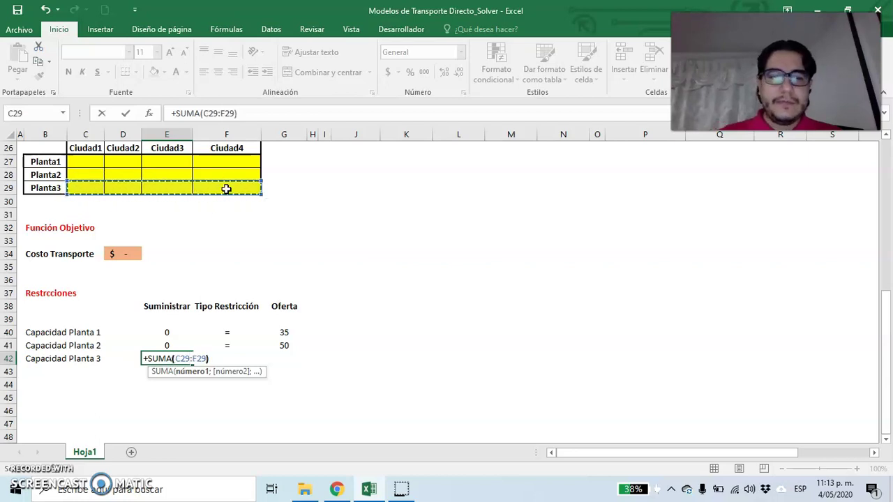
key("Return")
- Enter "=" as the restriction type in F42 and link G42 to Planta3's capacity in G16
key("Right")
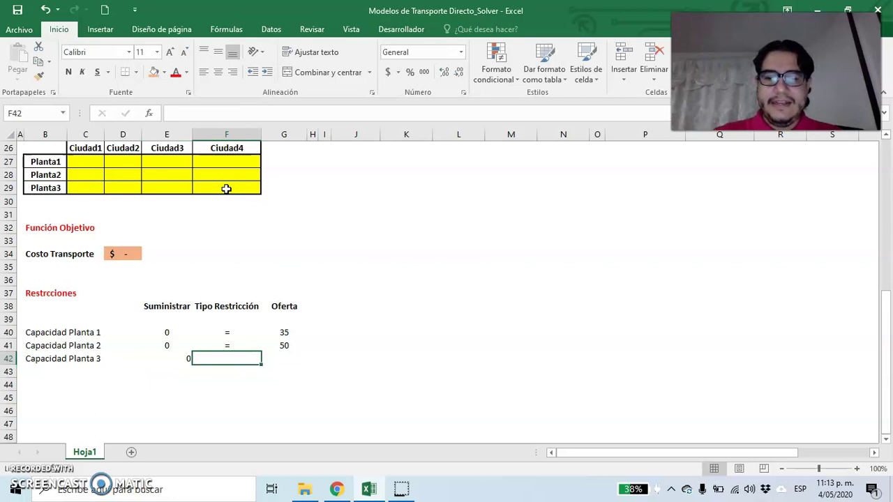
type("0 ")
type("=")
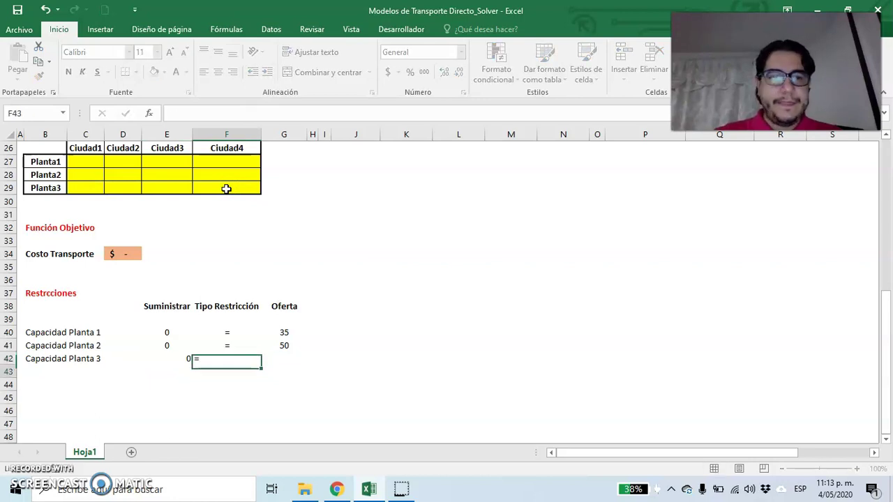
key("Tab")
type("+")
scroll(226, 188, "up", 4)
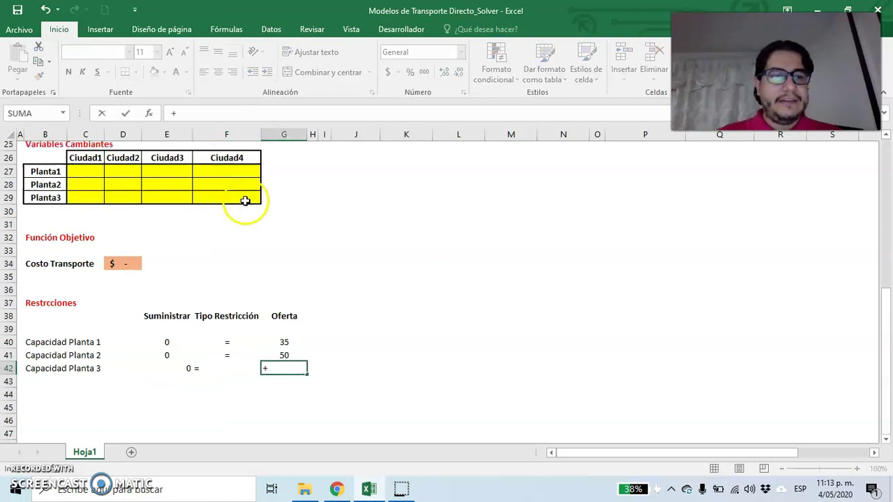
left_click(288, 175)
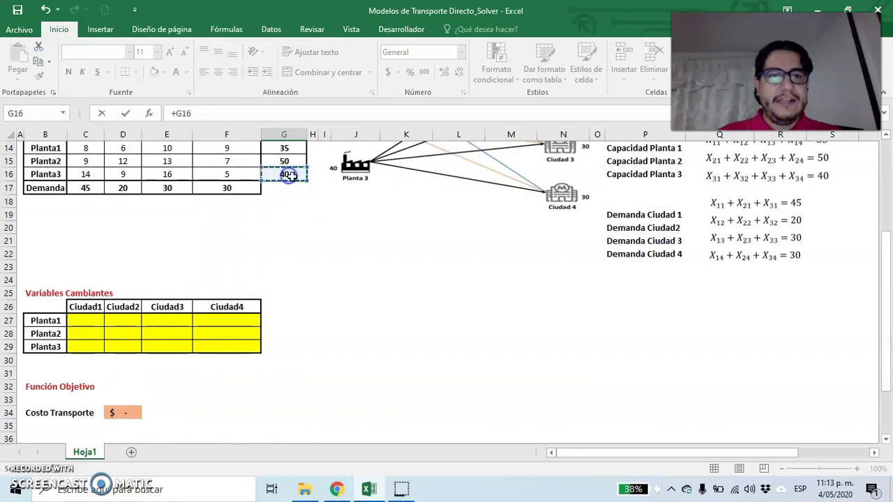
key("Return")
- Centre the Capacidad Planta 3 constraint values in E42:G42 and fill the Suministrar cells E40:E42 with light green
left_click_drag(175, 385, 292, 386)
left_click(217, 72)
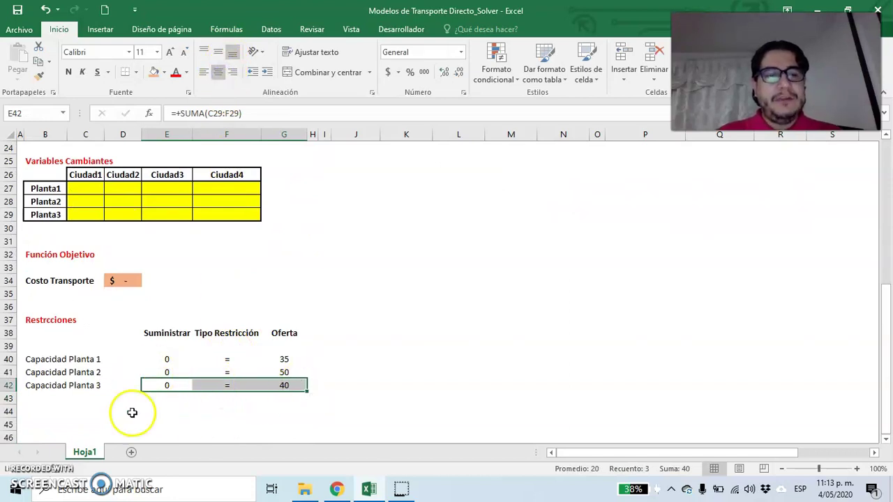
left_click_drag(163, 357, 162, 384)
left_click(164, 72)
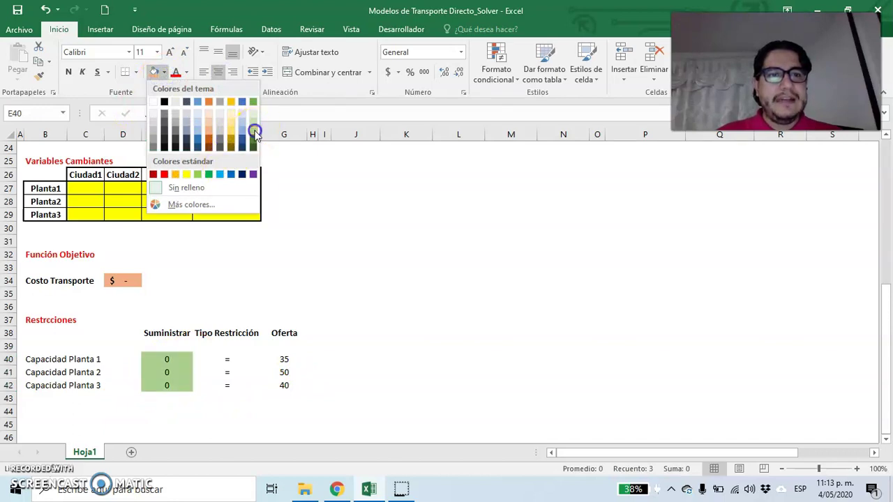
left_click(253, 133)
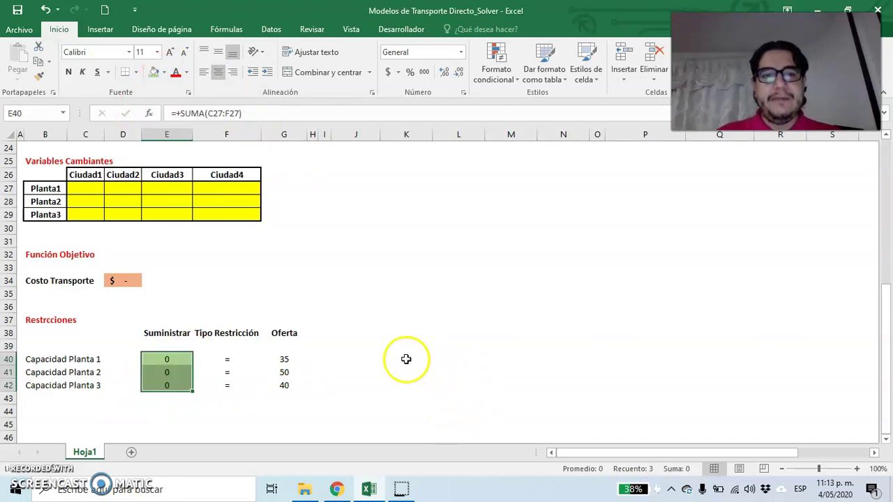
- Enter the constraint label "Demanda Ciudad 1" in K40
left_click(382, 351)
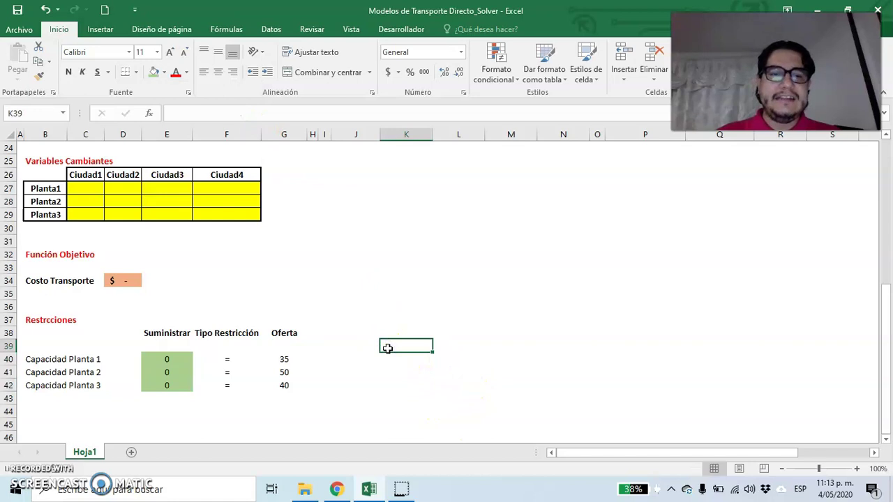
key("Down")
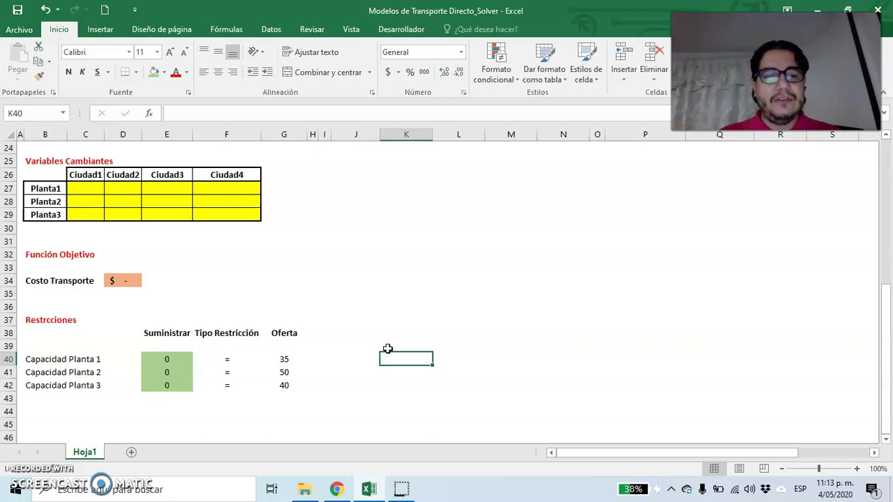
type("Demanda C")
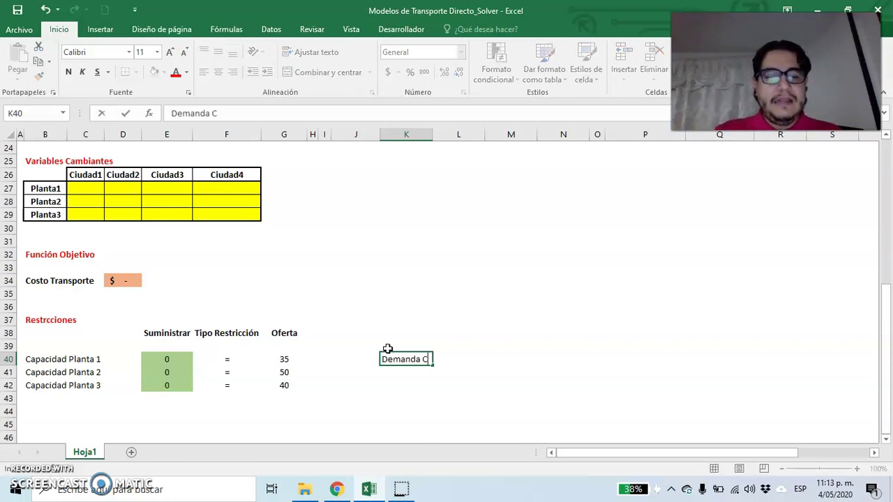
type("iudad 1")
key("Return")
- Enter the demand constraint headers "Recibe" in M38, "Tipo Restrcción" in N38 and "Demanda" in P38
key("Right")
key("Right")
key("Up")
key("Up")
key("Up")
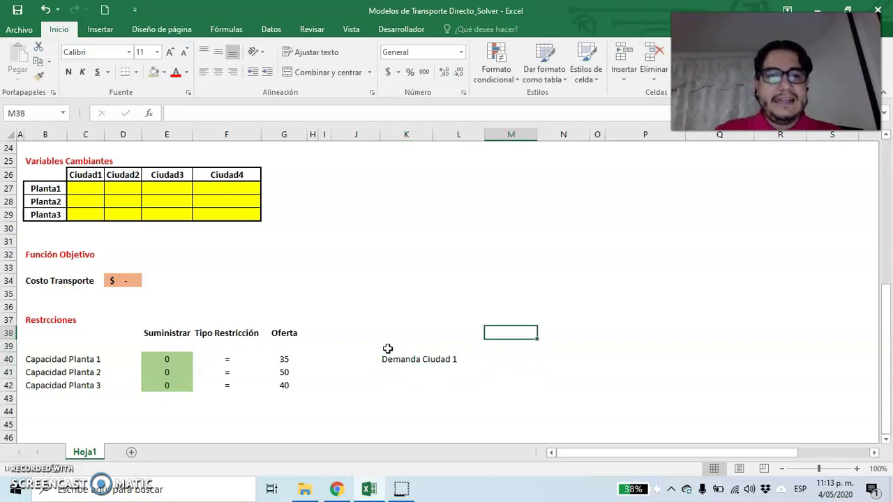
type("Recibe")
key("Return")
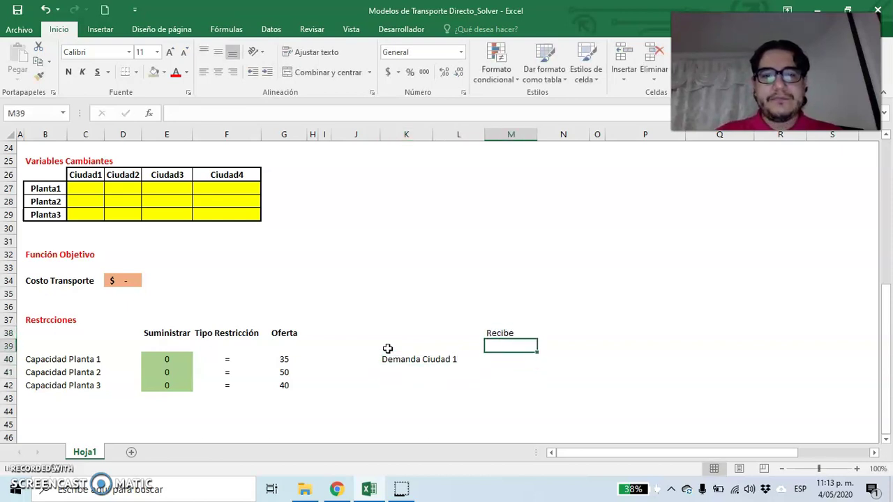
key("Right")
key("Up")
type("Tu")
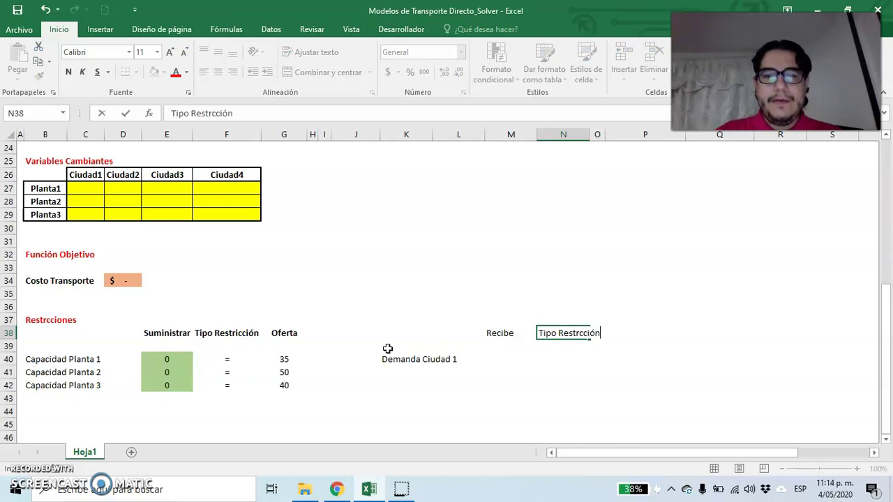
key("Right")
key("Right")
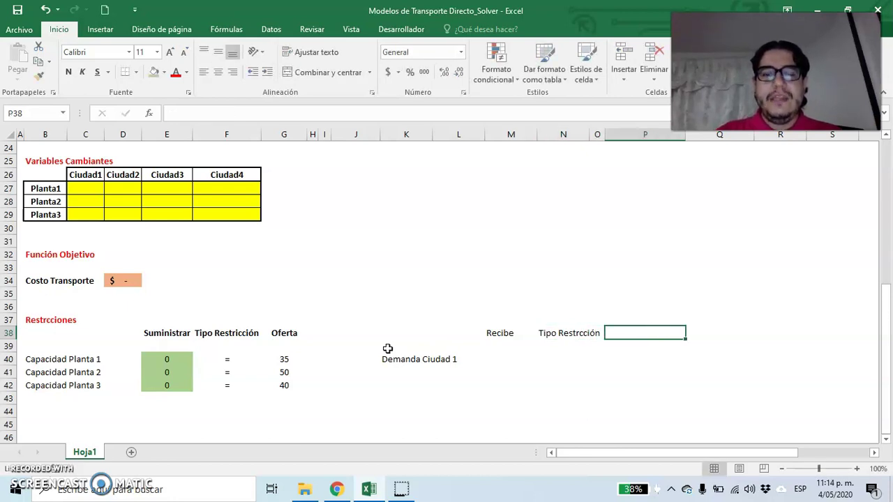
type("Demanda")
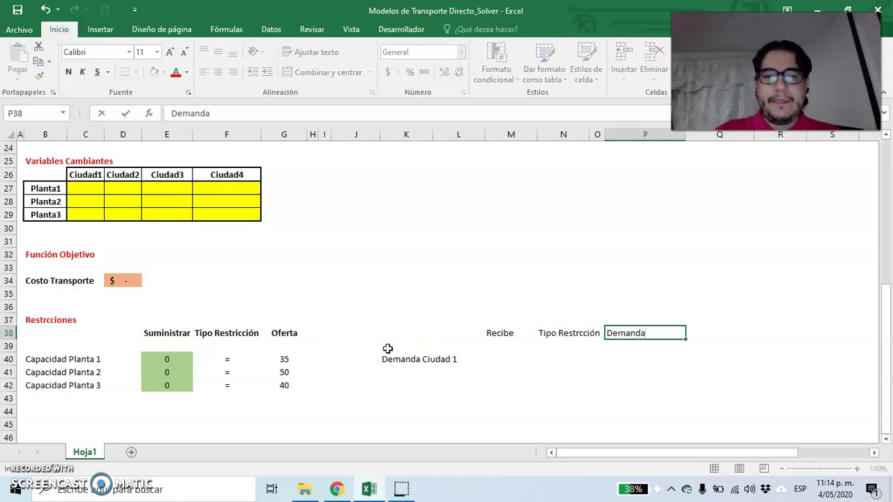
key("Return")
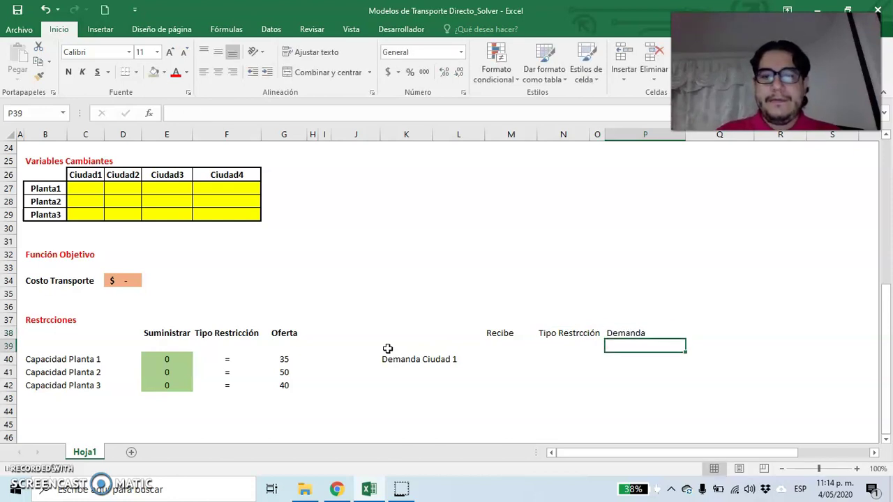
- Centre and bold the headers in M38:P38 and autofit the widths of columns M and N
left_click_drag(506, 333, 625, 333)
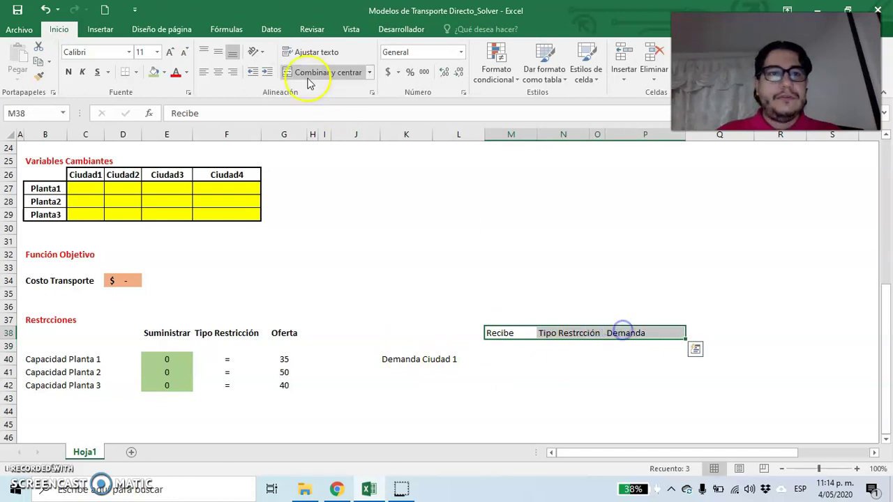
left_click(218, 74)
left_click(68, 73)
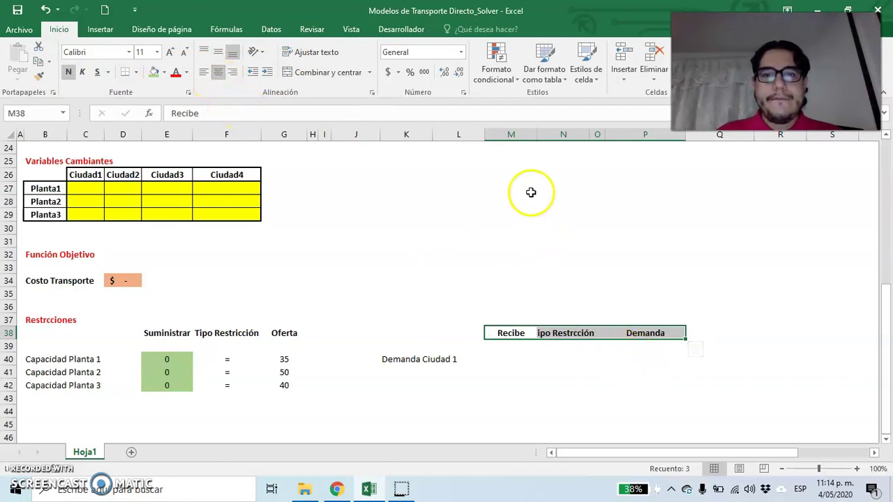
double_click(537, 134)
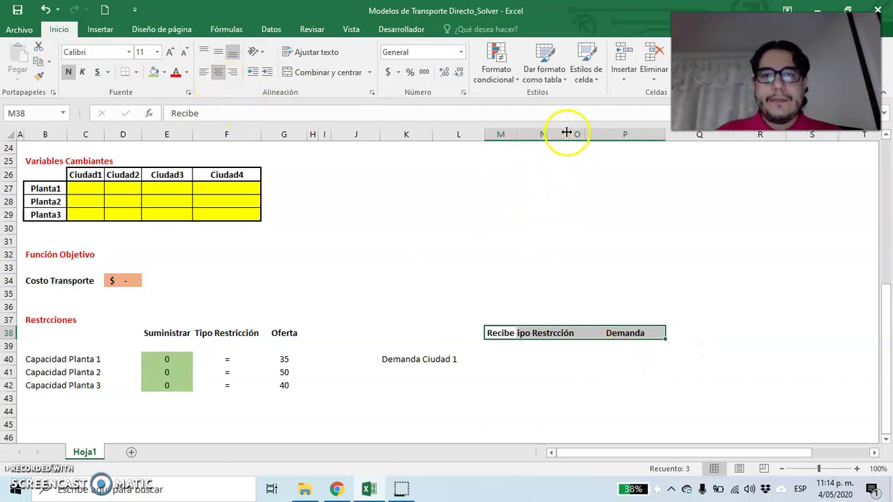
double_click(566, 132)
- Enter a SUMA formula in M40 that adds the Ciudad1 changing variables C27:C29
left_click(548, 360)
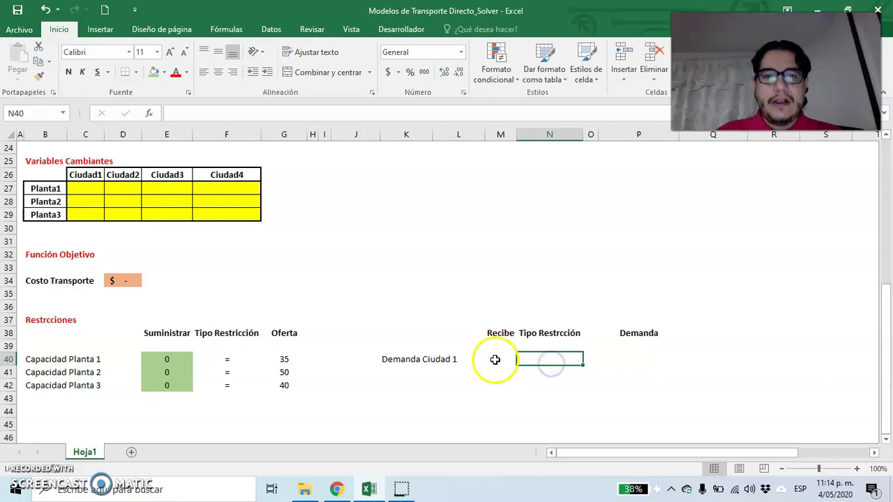
left_click(495, 359)
type("+suma")
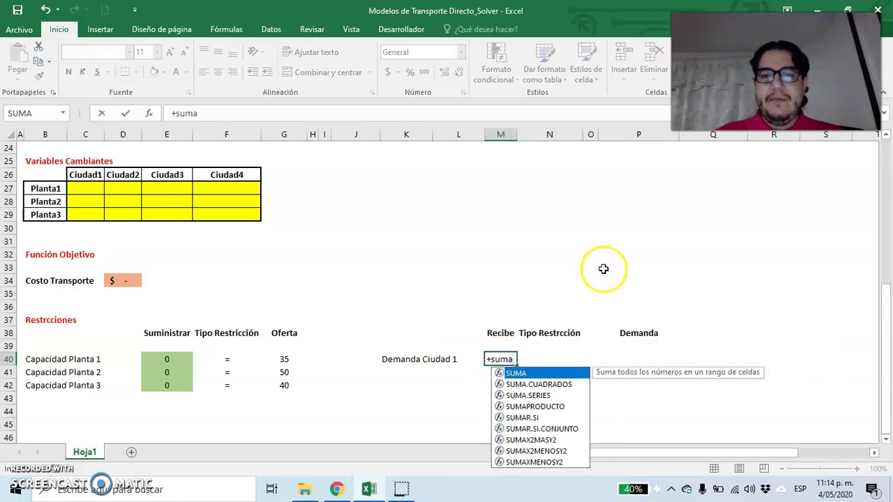
scroll(603, 269, "up", 4)
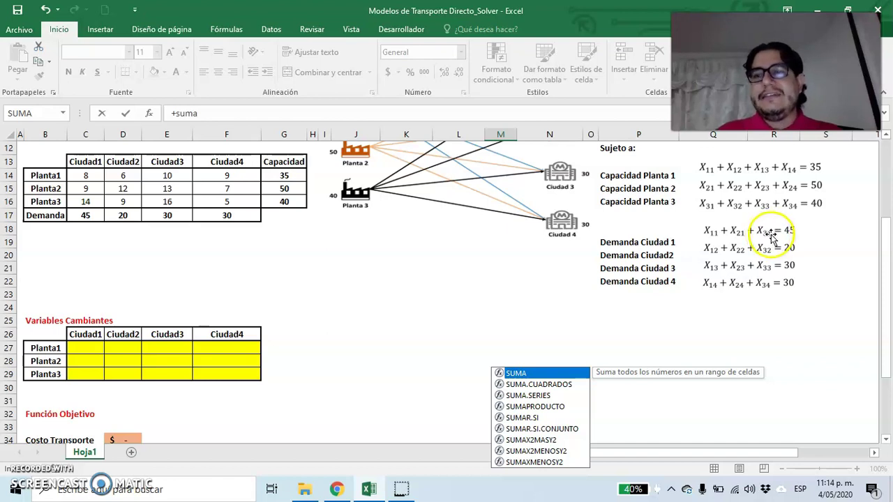
scroll(530, 307, "down", 4)
scroll(528, 311, "down", 1)
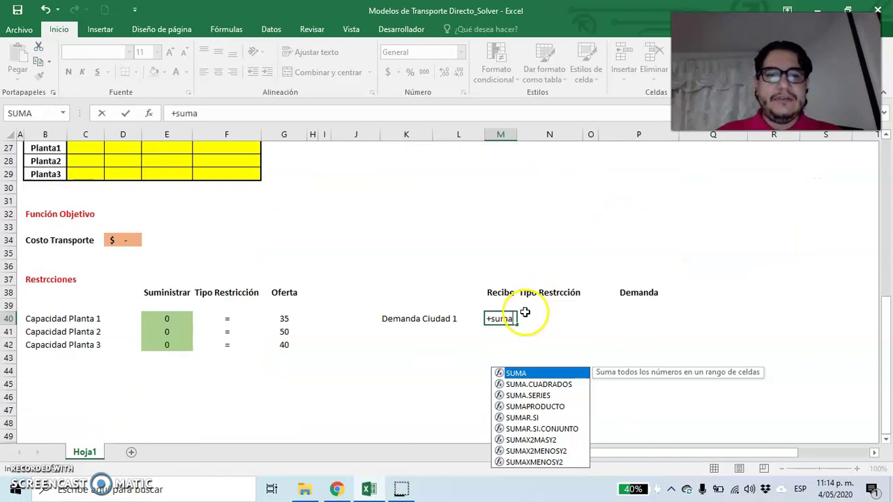
type("(")
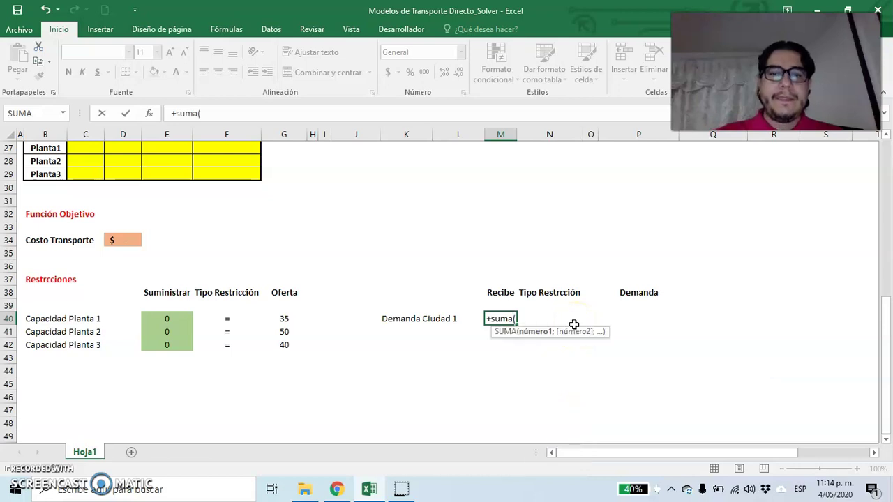
scroll(219, 315, "up", 1)
left_click(86, 187)
left_click_drag(86, 189, 92, 213)
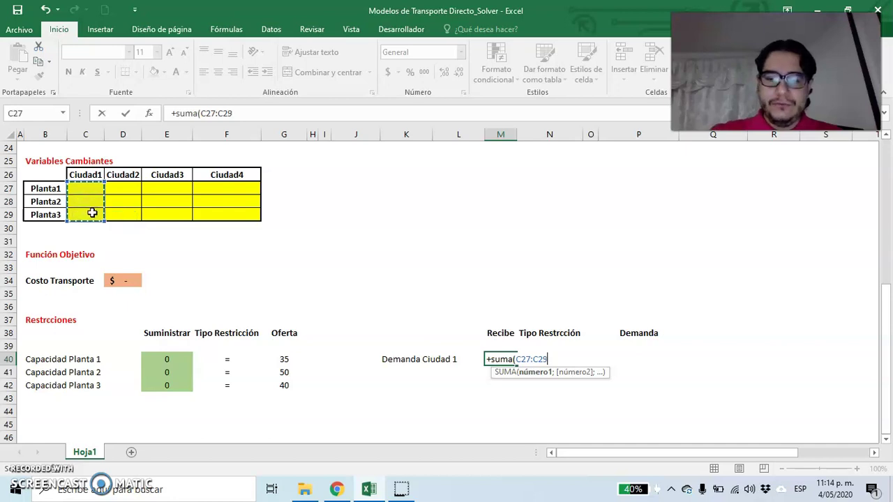
key("Tab")
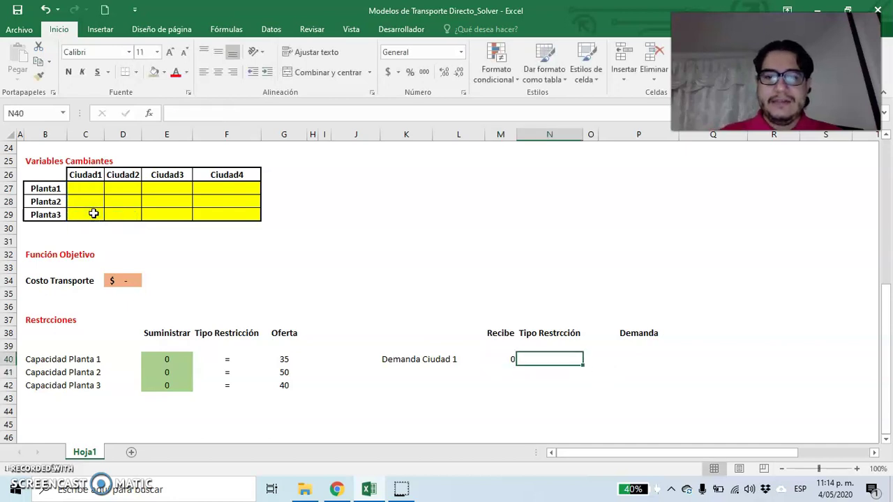
- Enter "=" as the restriction type for Demanda Ciudad 1 in N40
type("'=")
key("Tab")
key("Tab")
key("Tab")
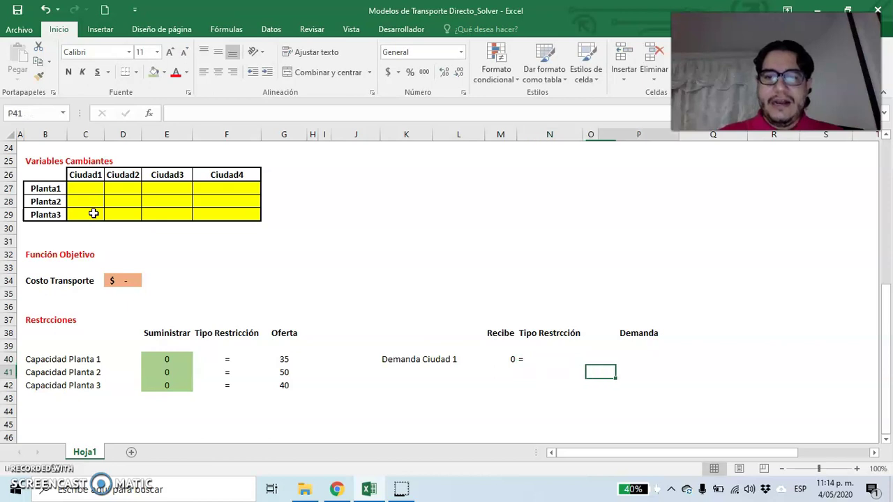
- Link P40 to Ciudad1's demand in C17 and centre the Demanda Ciudad 1 constraint values in M40:P40
key("Left")
type("+")
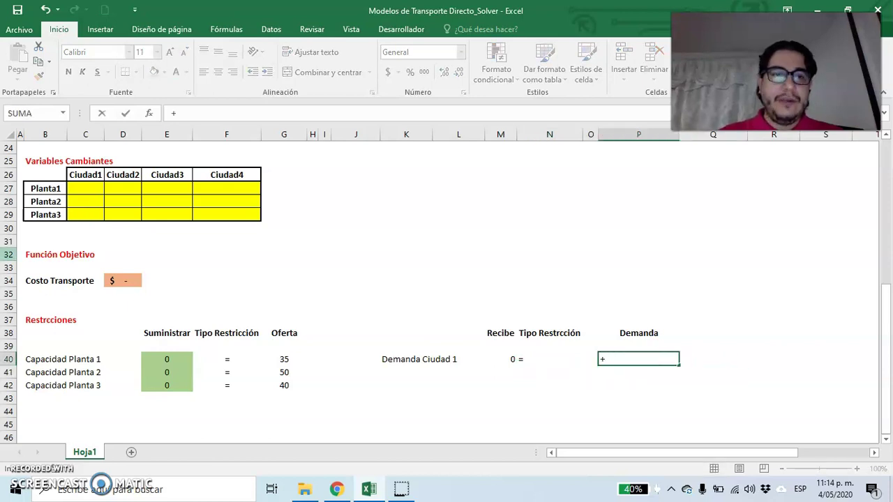
scroll(84, 223, "up", 3)
left_click(83, 175)
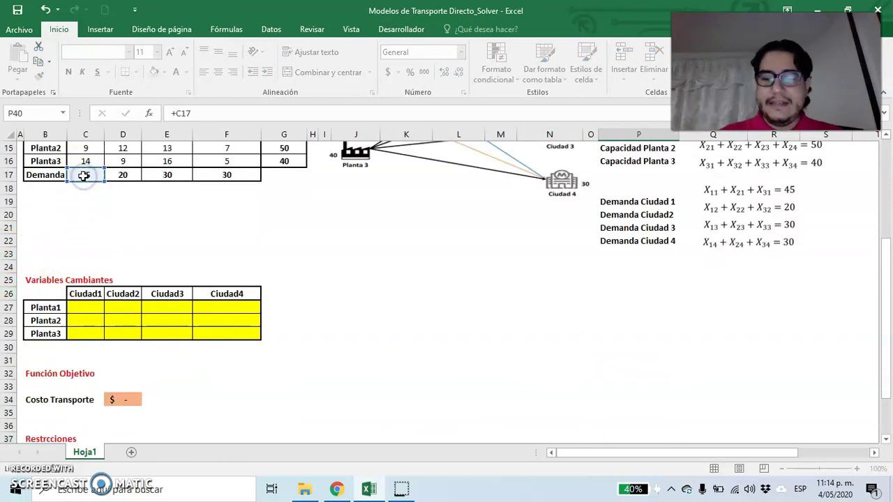
key("Return")
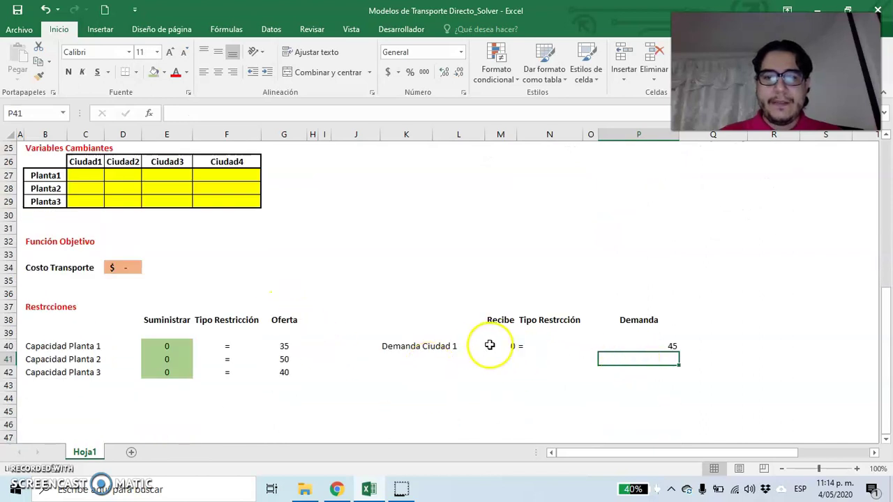
left_click_drag(489, 345, 620, 342)
left_click(218, 72)
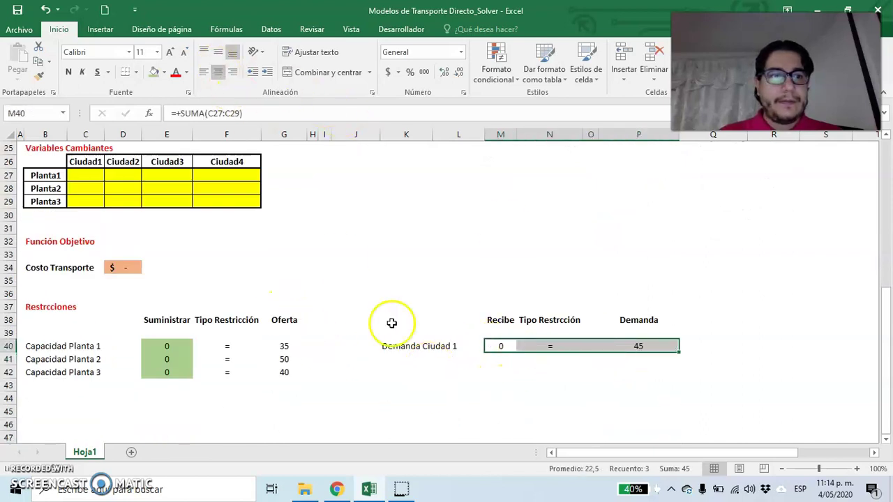
- Enter the constraint label "Demanda Ciudad 2" in K41
left_click(393, 357)
type("Demanda")
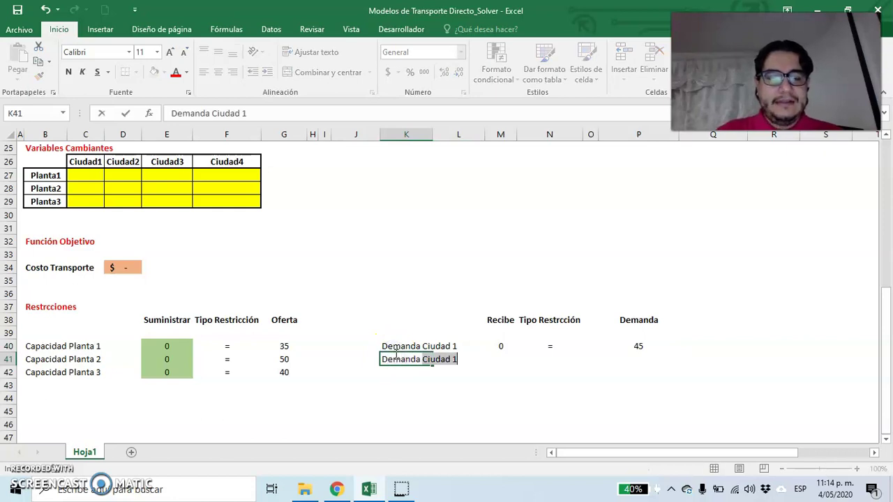
type(" Ciudad ")
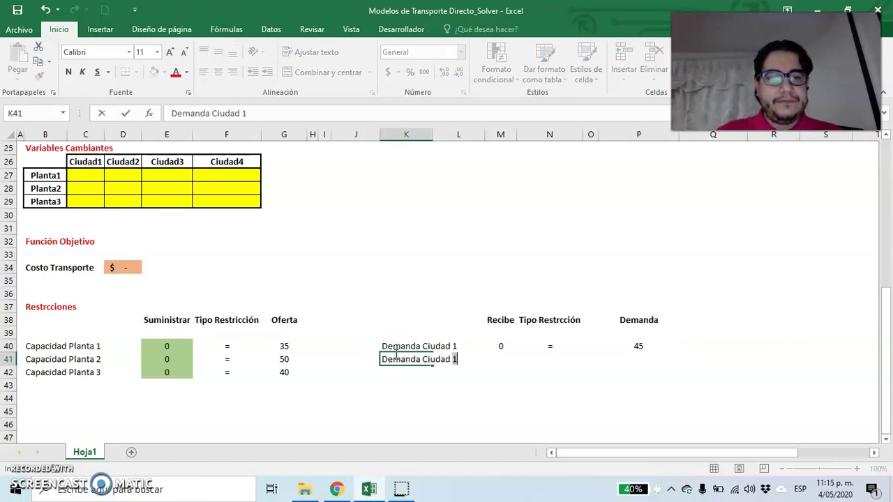
type("2")
key("Return")
- Enter a SUMA formula in M41 that adds the Ciudad2 changing variables D27:D29
key("Up")
key("Right")
key("Right")
type("+s")
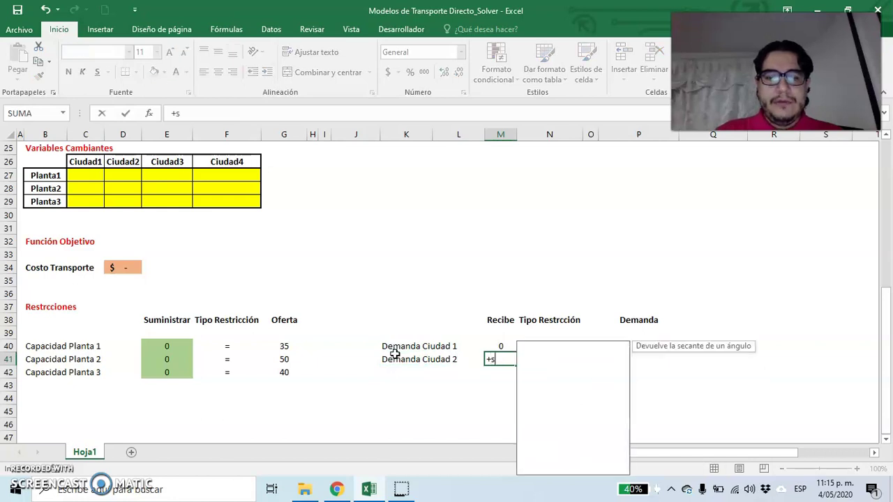
type("uma")
double_click(548, 372)
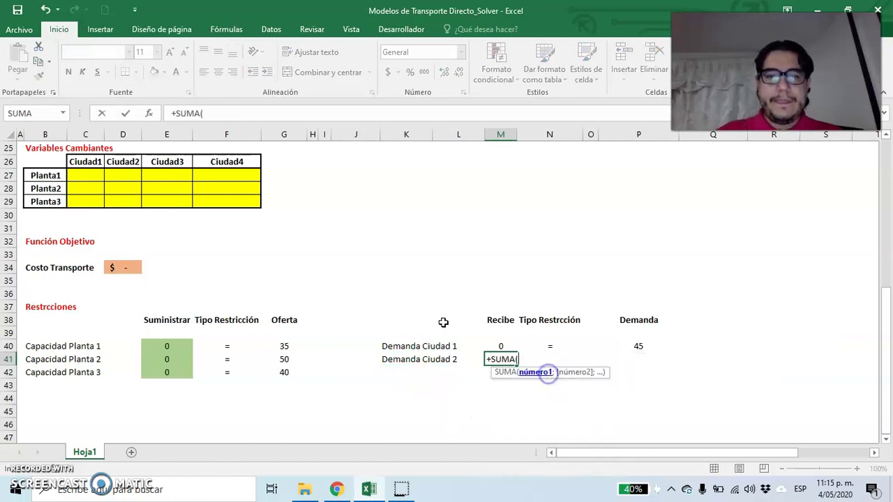
left_click(134, 176)
left_click_drag(134, 176, 129, 202)
type(")")
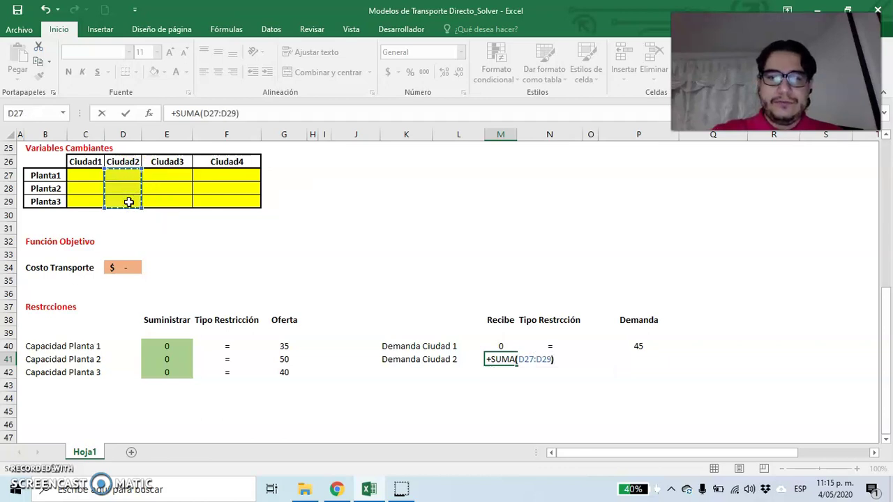
key("Tab")
- Enter "=" as the restriction type for Demanda Ciudad 2 in N41 and link P41 to Ciudad2's demand in D17
type("=")
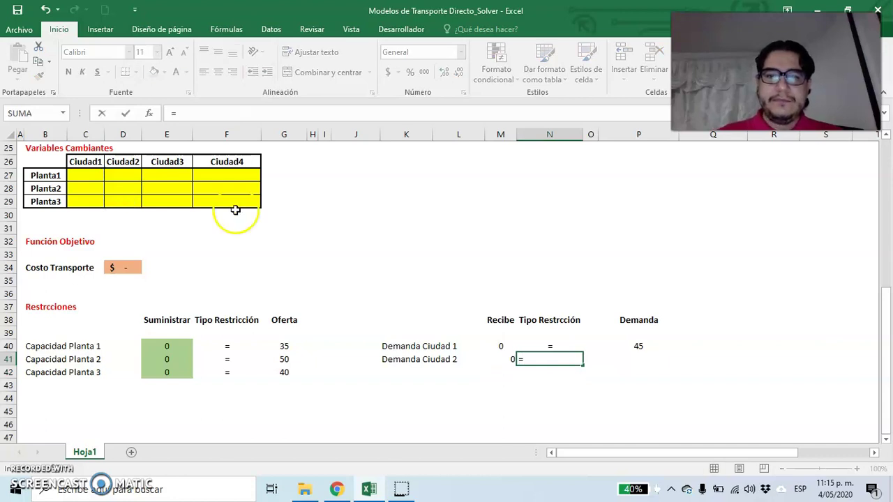
key("Return")
left_click(643, 361)
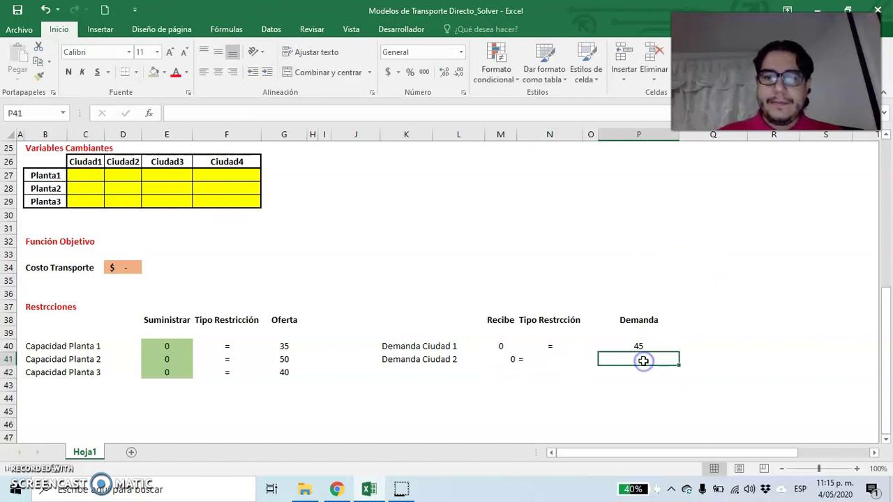
type("+")
scroll(217, 207, "up", 4)
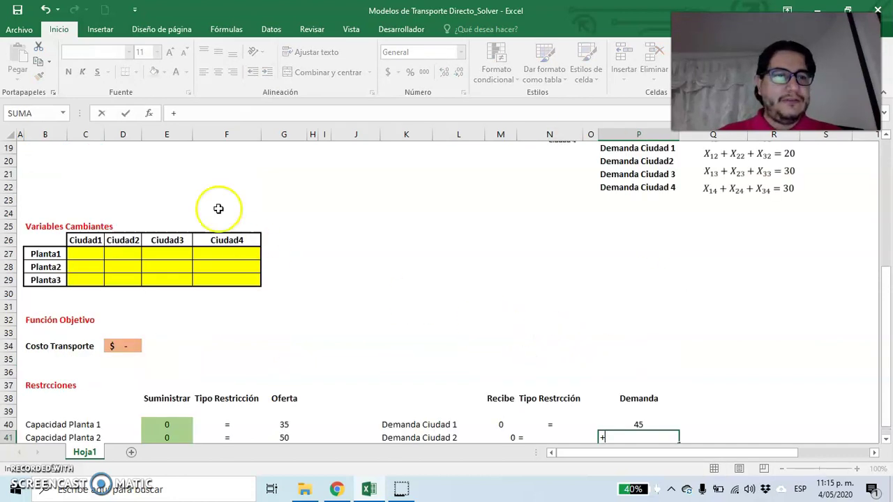
left_click(120, 202)
key("Return")
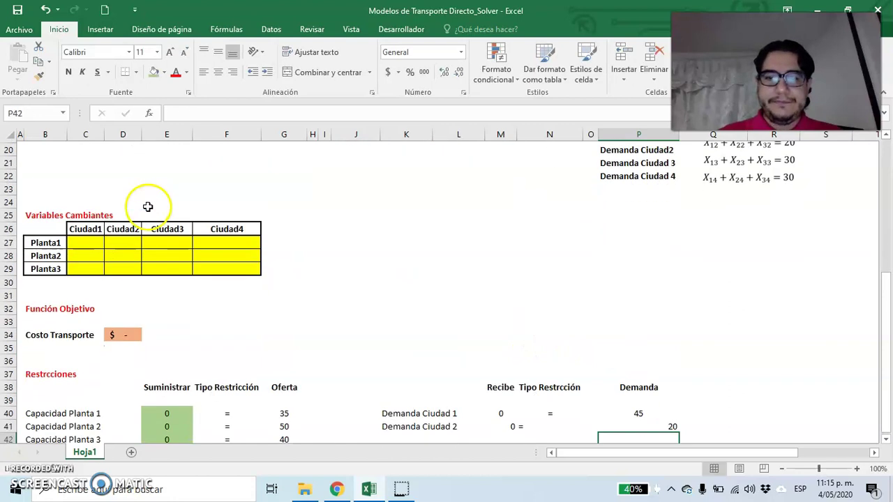
- Enter the constraint label "Demanda Ciudad 3" in K42
left_click(397, 400)
type("Demanda Ciuda")
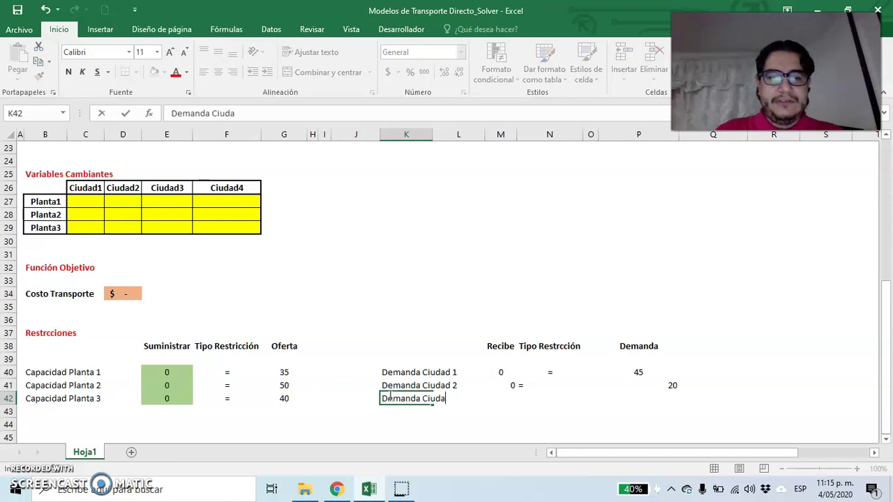
type("d 3")
key("Return")
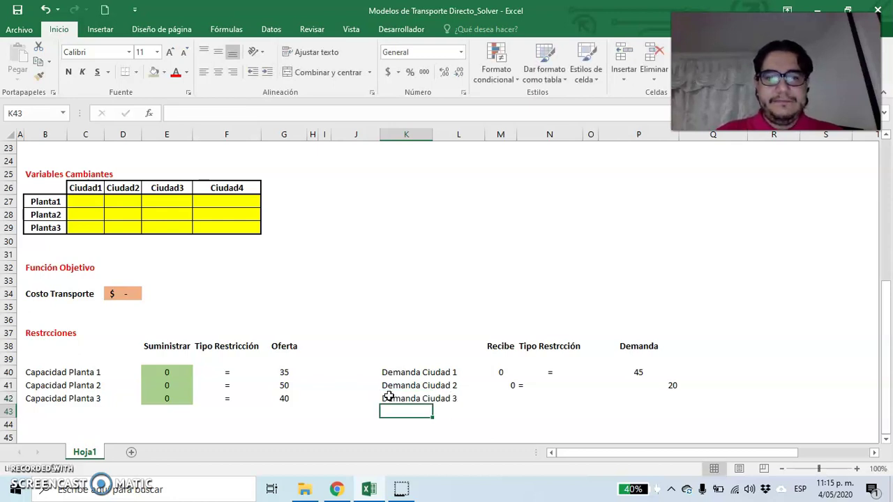
- Enter a SUMA formula in M42 that adds the Ciudad3 changing variables E27:E29
key("Up")
key("Right")
key("Right")
type("+suma")
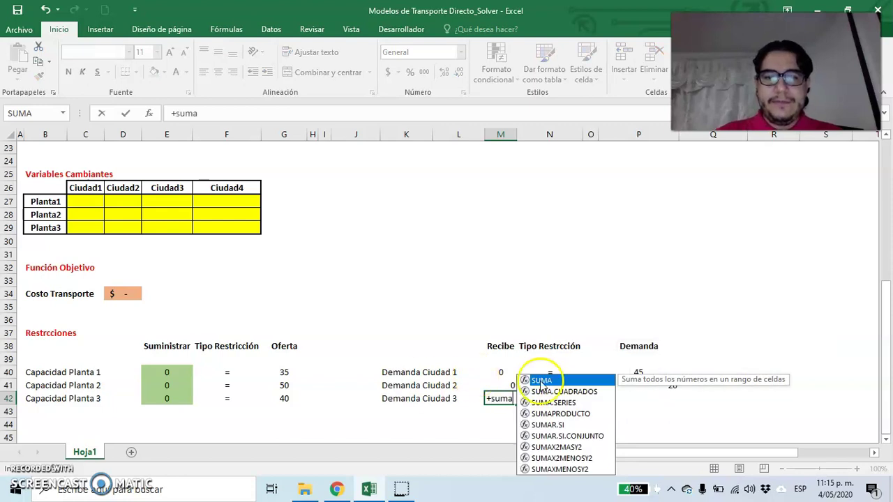
double_click(541, 381)
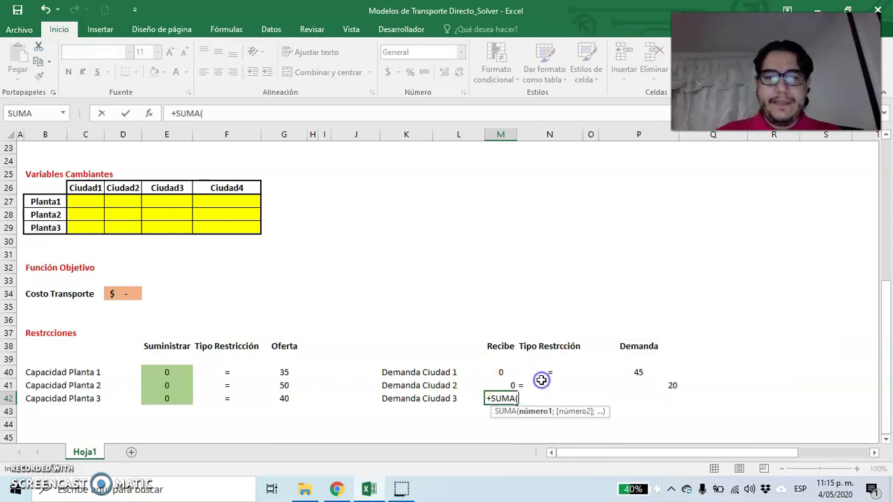
left_click_drag(174, 201, 173, 223)
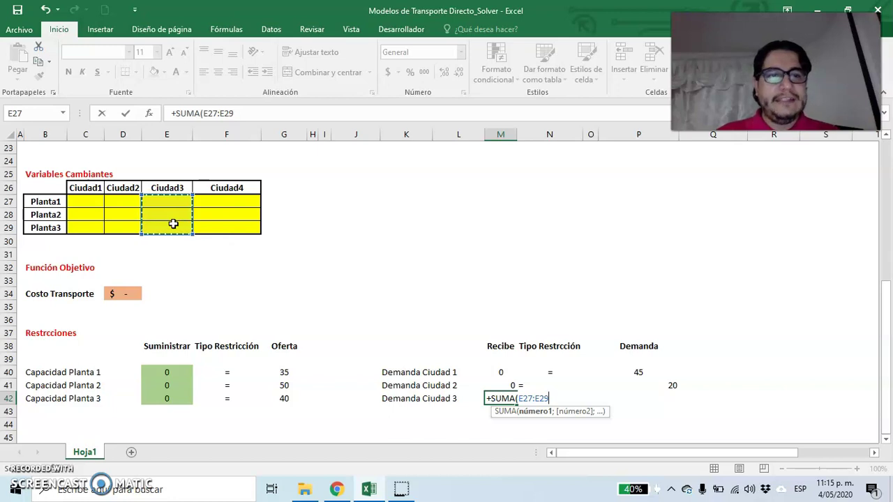
type(")")
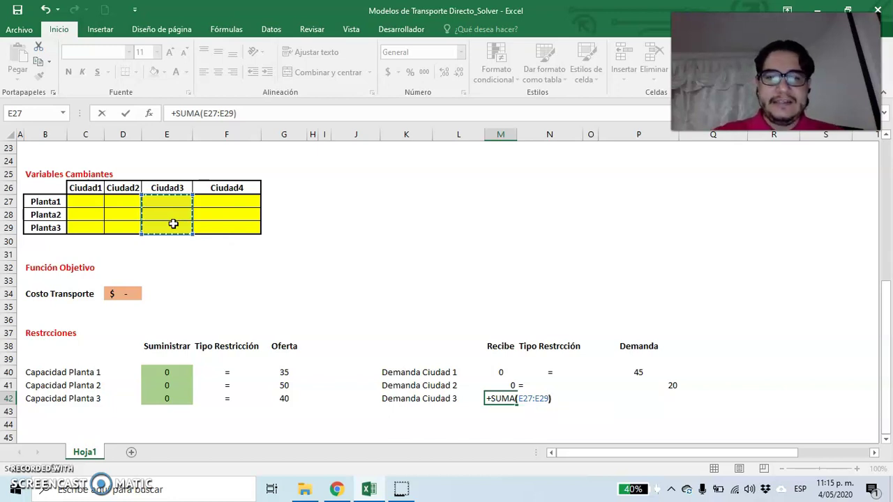
key("Return")
- Enter "=" as the restriction type for Demanda Ciudad 3 in N42 and link P42 to Ciudad3's demand in E17
key("Up")
type("=")
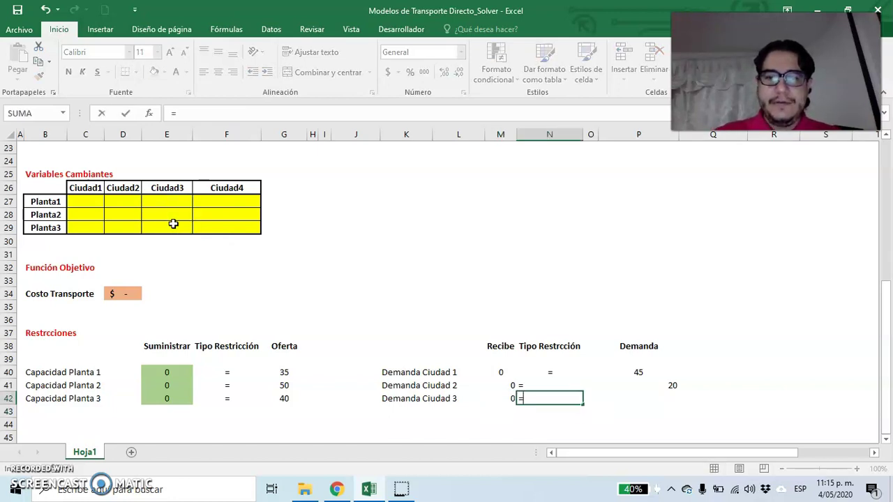
key("Return")
key("Right")
key("Right")
key("Up")
type("+")
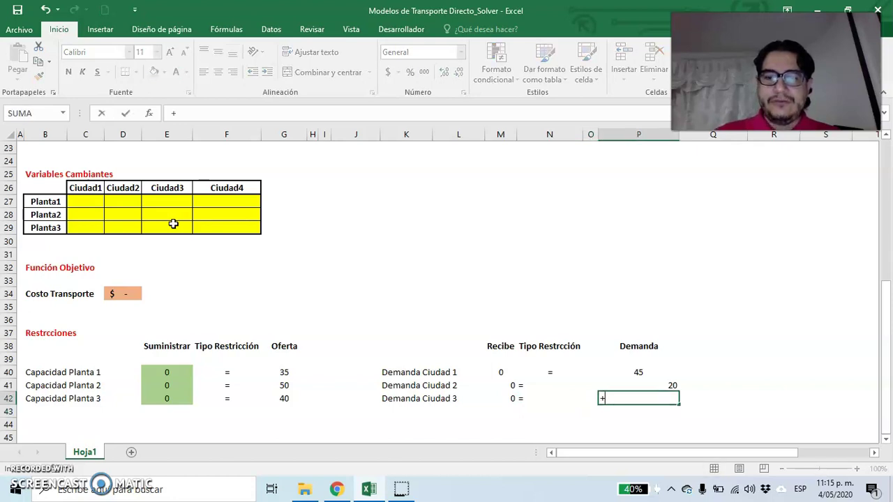
scroll(99, 174, "up", 3)
left_click(180, 188)
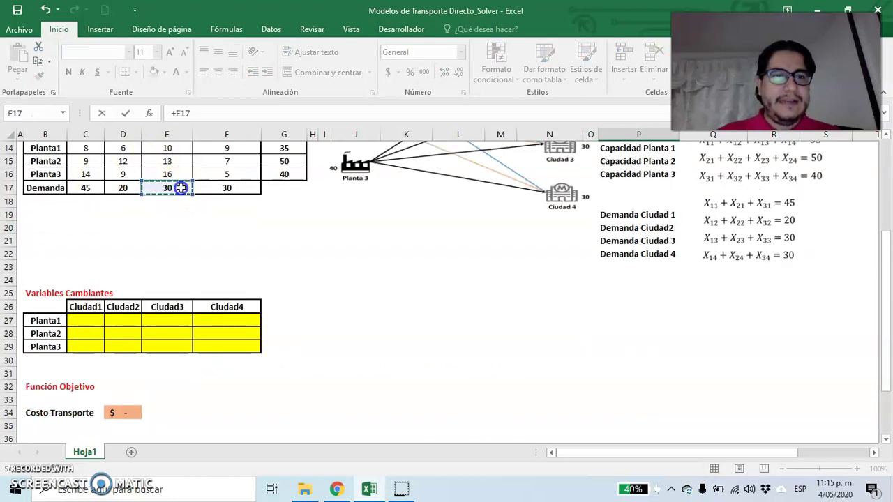
key("Return")
- Enter the constraint label "Demanda Ciudad 4" in K43
scroll(181, 188, "down", 1)
scroll(180, 187, "down", 2)
key("Left")
key("Left")
key("Left")
key("Left")
key("Left")
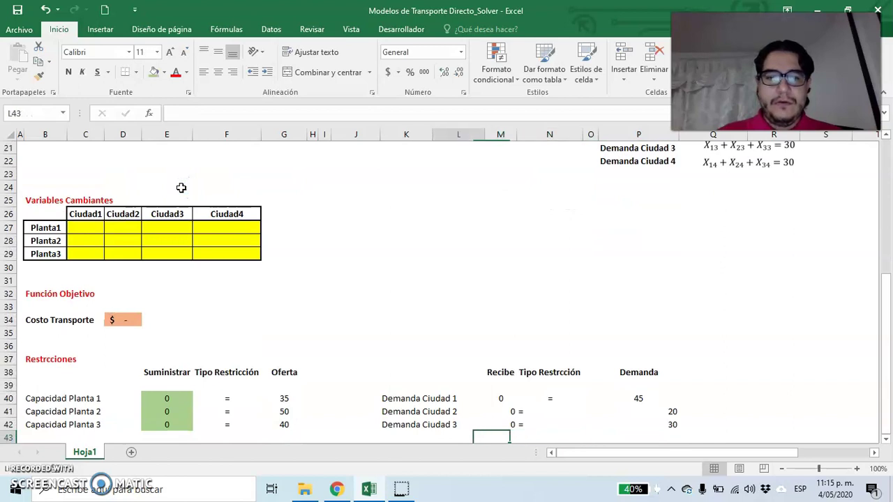
type("De")
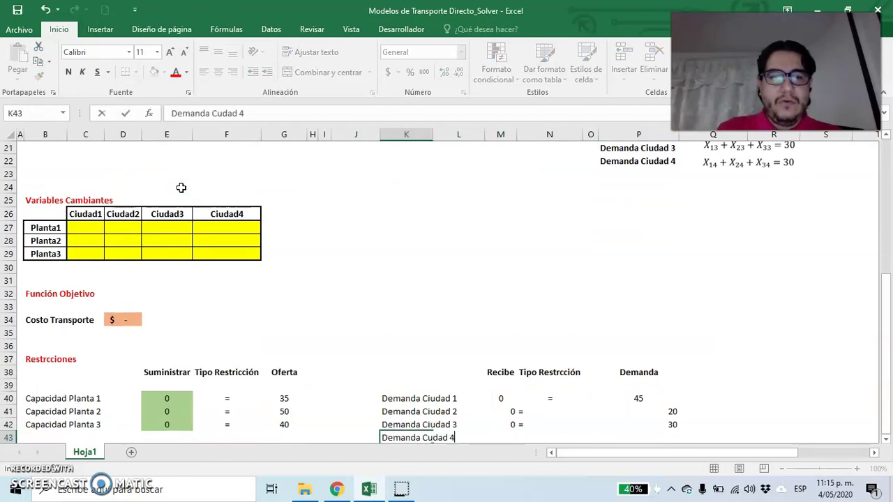
type("manda Ciudad 4")
key("Right")
- Enter a SUMA formula in M43 that adds the Ciudad4 changing variables F27:F29
key("Right")
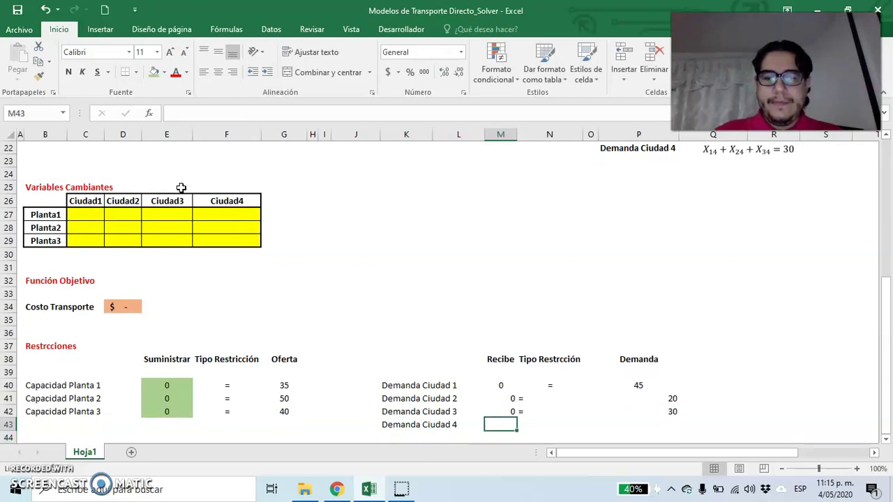
type("+suma")
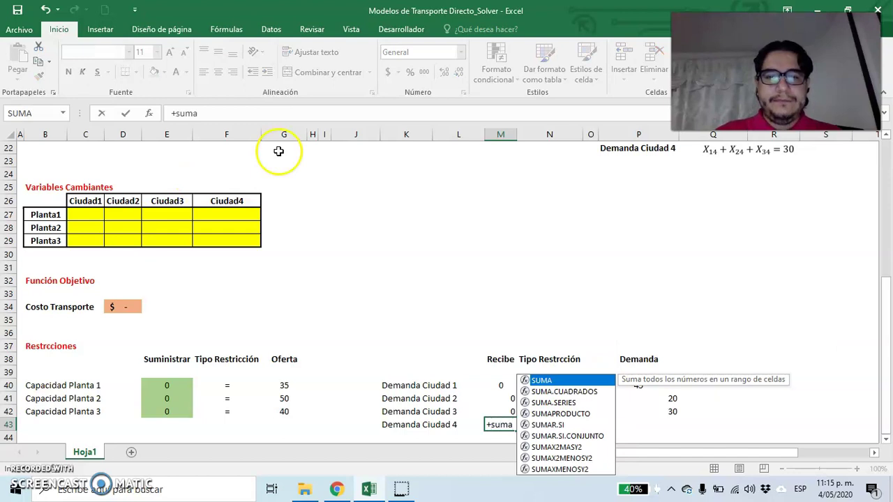
double_click(551, 382)
left_click_drag(228, 217, 226, 241)
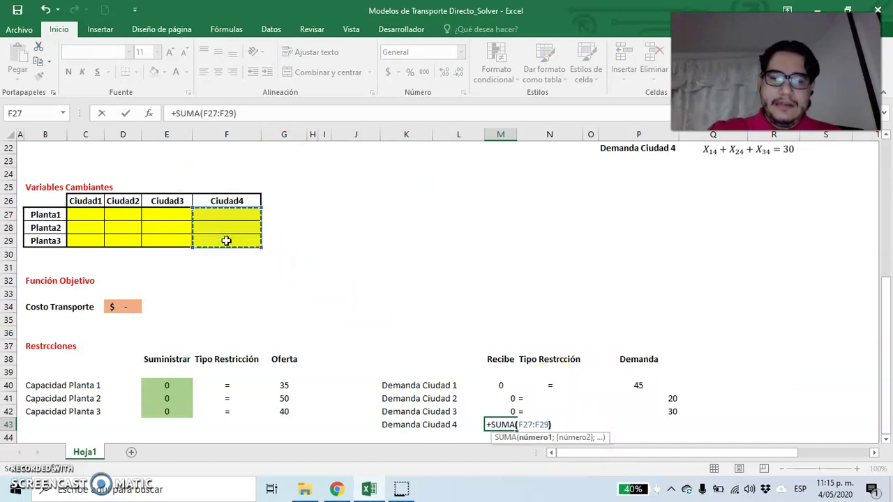
key("Tab")
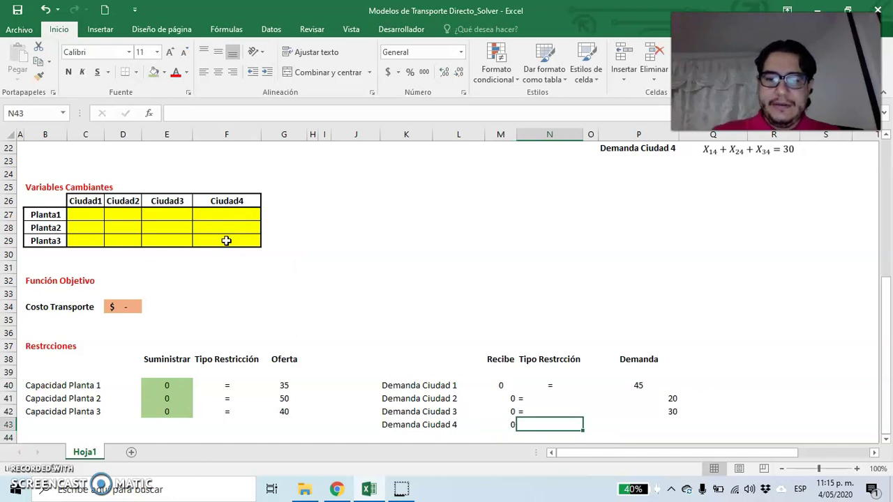
- Enter "=" as the restriction type for Demanda Ciudad 4 in N43 and link P43 to Ciudad4's demand in F17
type("=")
key("Tab")
key("Tab")
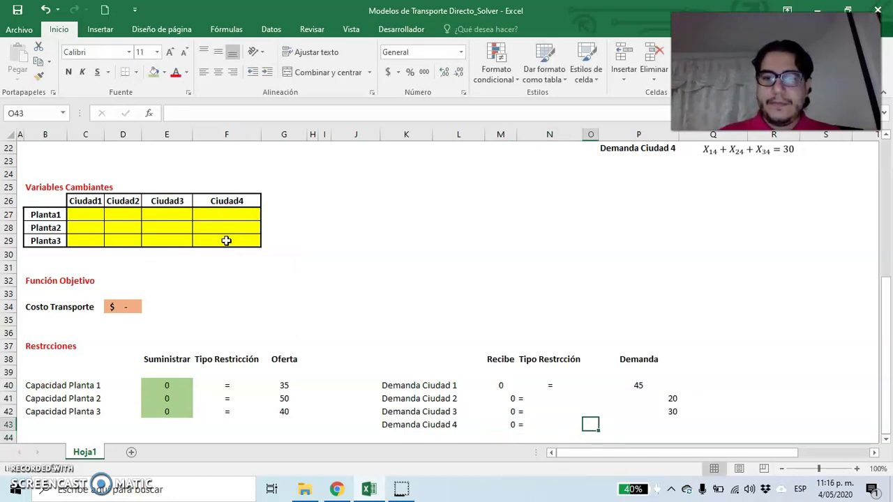
type("+")
scroll(226, 241, "up", 3)
left_click(243, 201)
key("Return")
- Centre the demand constraint values in M41:P43 and fill the Recibe cells M40:M43 with light green
left_click_drag(512, 279, 649, 307)
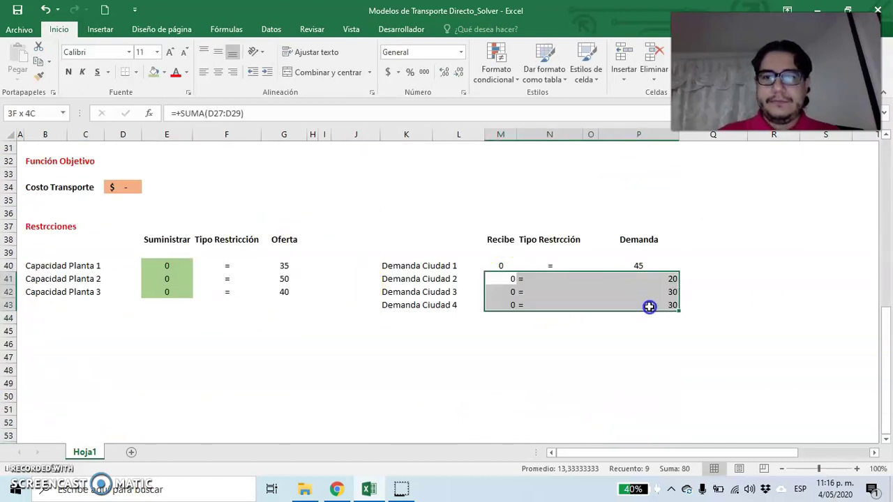
left_click(219, 71)
left_click_drag(504, 265, 500, 303)
left_click(154, 72)
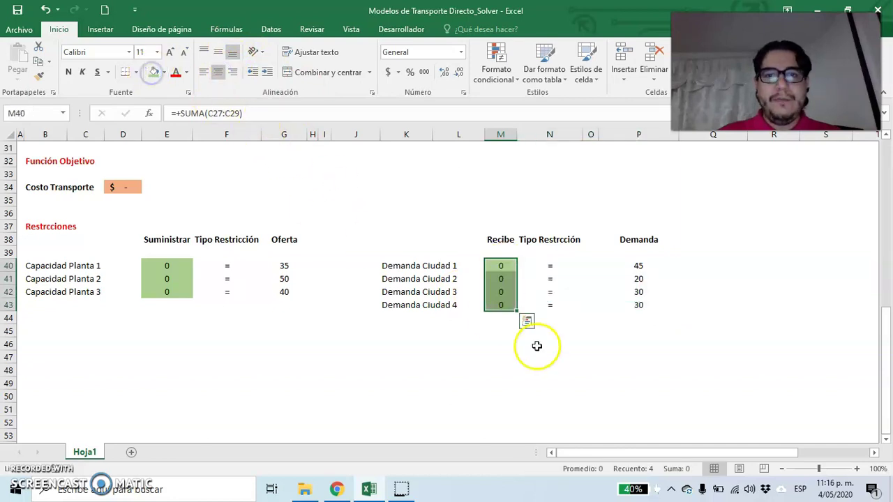
left_click(535, 345)
- Open the Solver parameters and move the dialog aside so the model's tables stay accessible
scroll(537, 341, "up", 4)
scroll(537, 342, "up", 6)
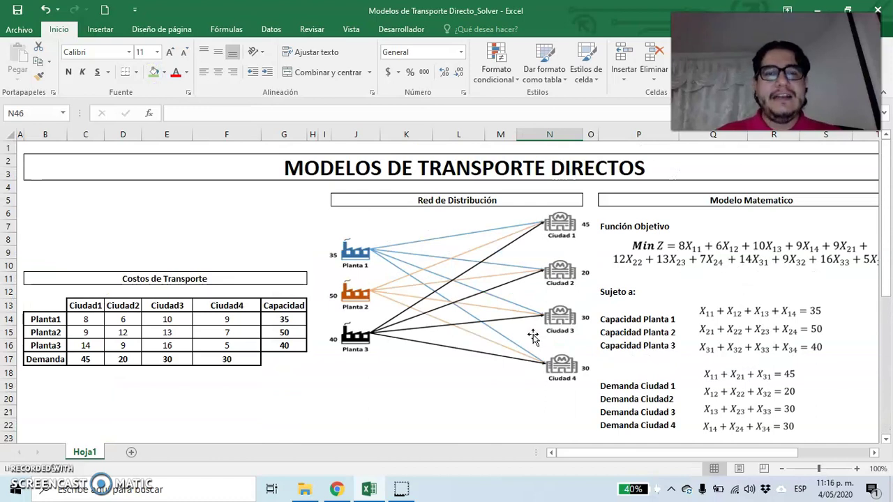
left_click(278, 34)
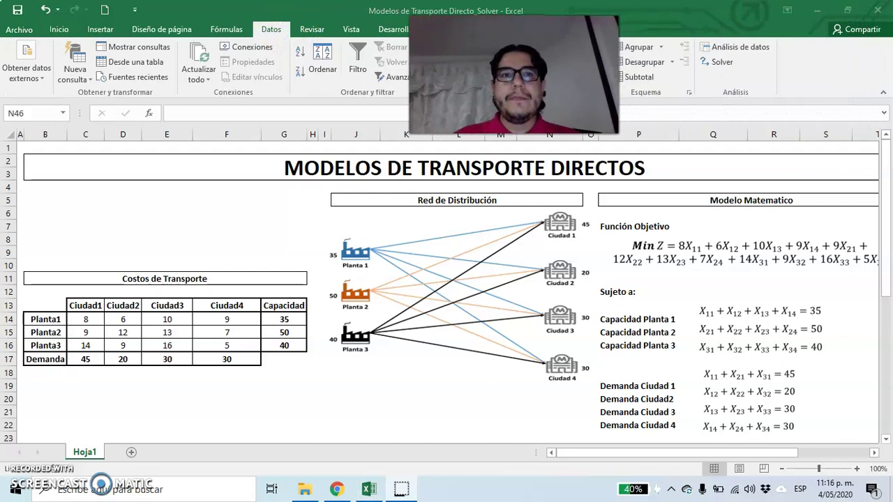
left_click(718, 65)
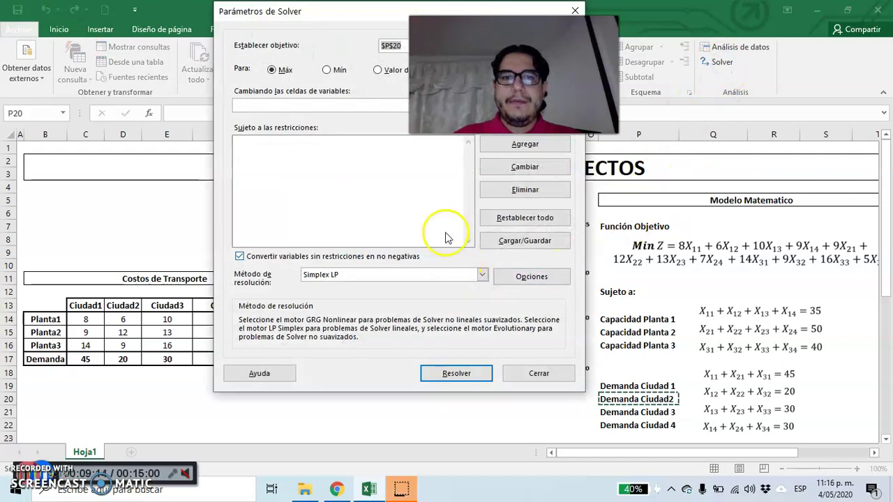
left_click_drag(402, 11, 650, 87)
- Set the Solver objective to the Costo Transporte cell D34 and choose minimisation (Mín)
scroll(399, 250, "down", 7)
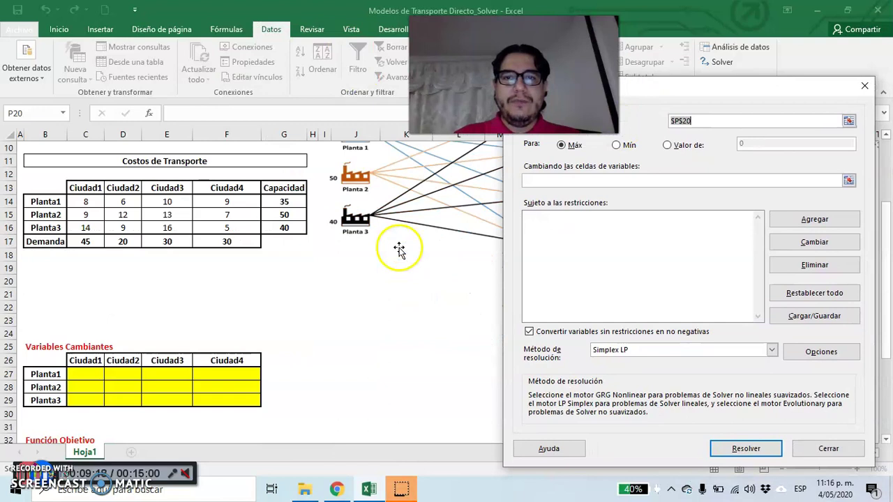
scroll(398, 250, "down", 2)
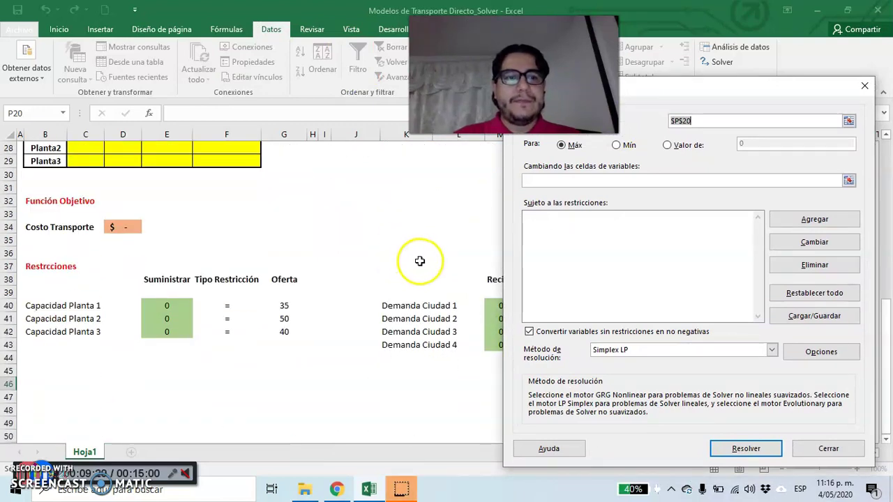
scroll(478, 247, "up", 1)
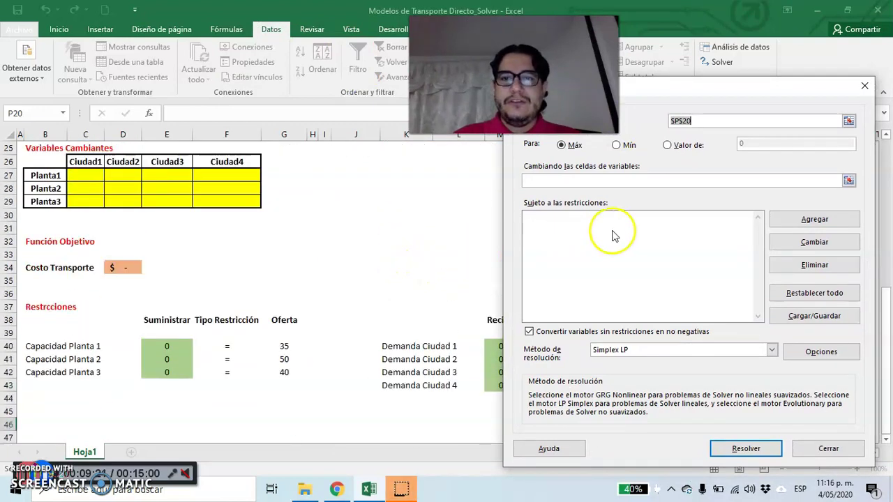
left_click(848, 122)
left_click(128, 269)
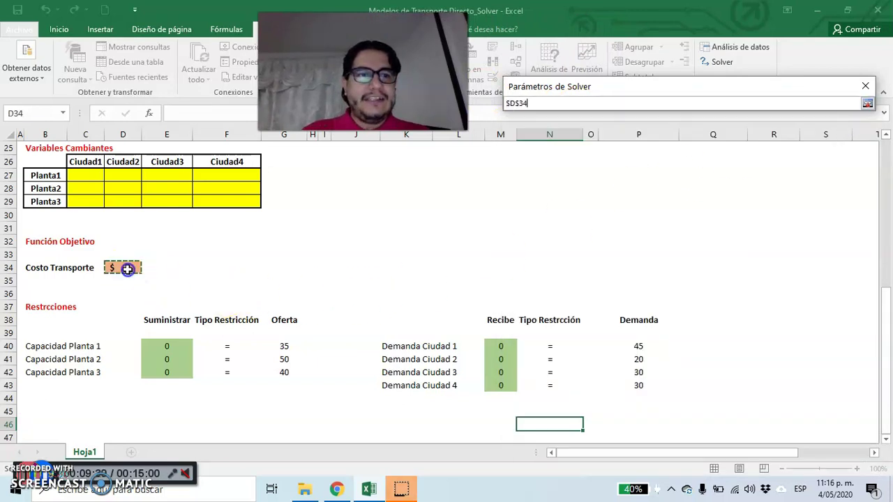
left_click(867, 103)
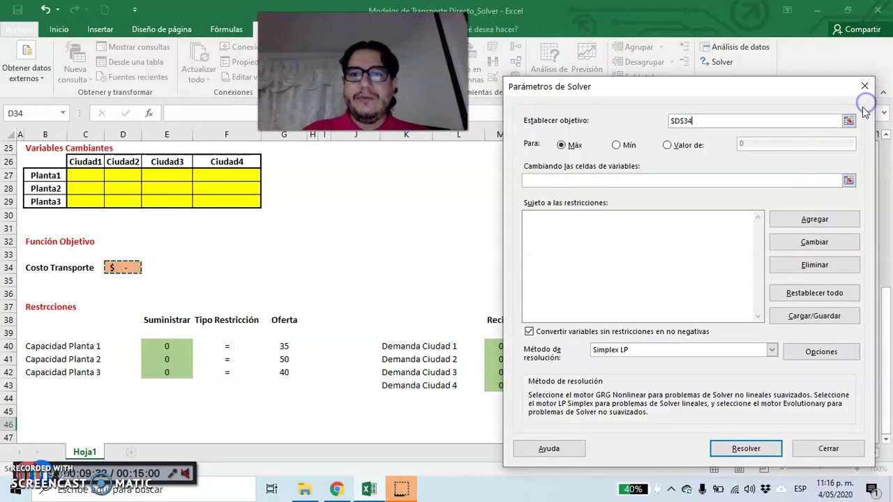
left_click(616, 145)
- Set the Solver's variable cells to the Variables Cambiantes range C27:F29
left_click(850, 181)
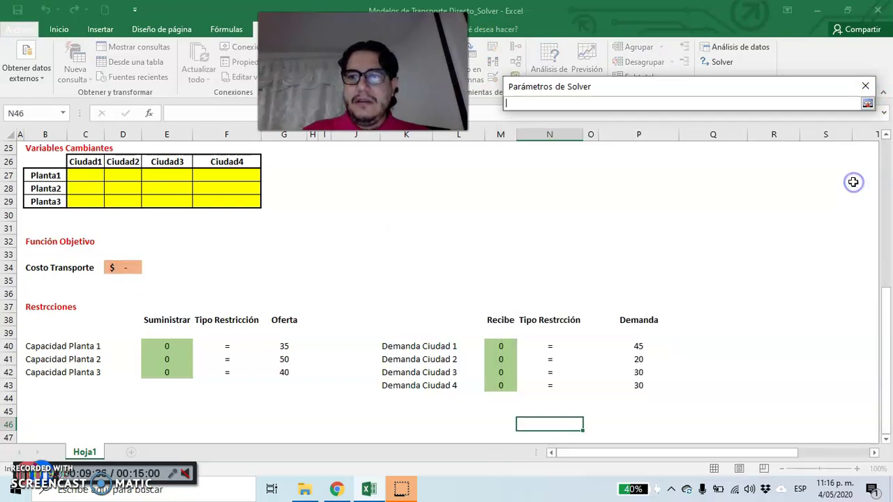
left_click(867, 103)
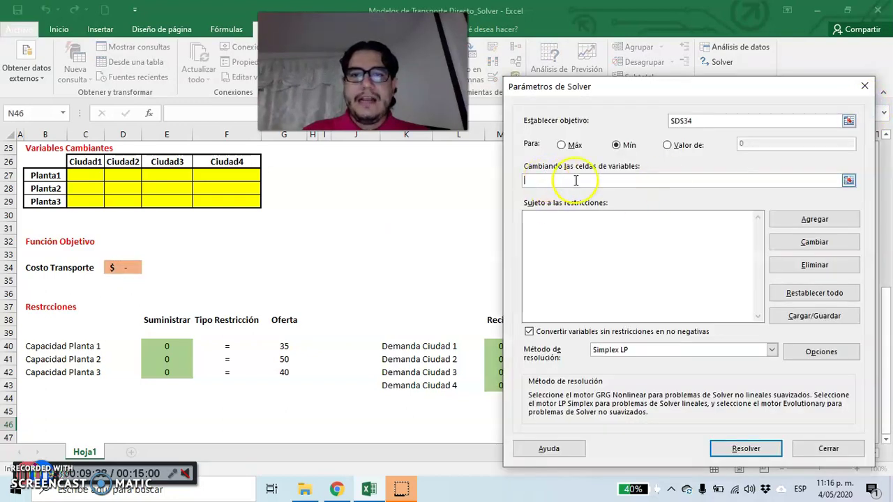
left_click(850, 181)
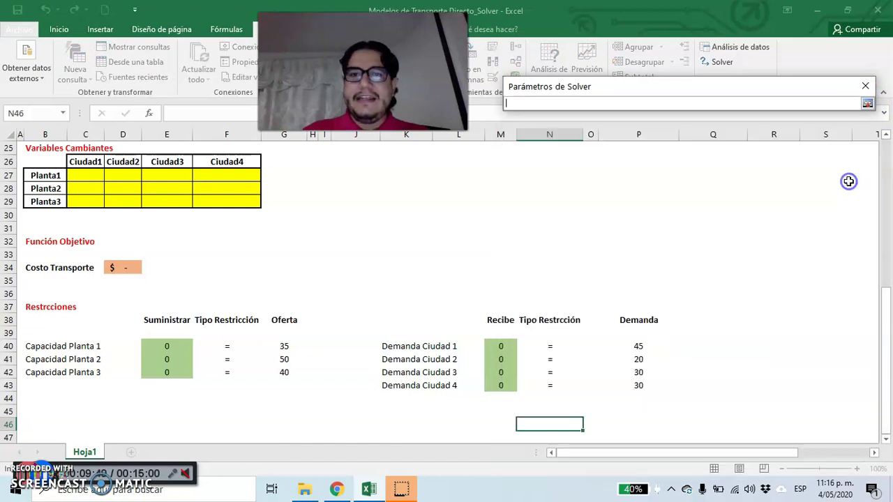
left_click(79, 176)
left_click_drag(80, 176, 230, 197)
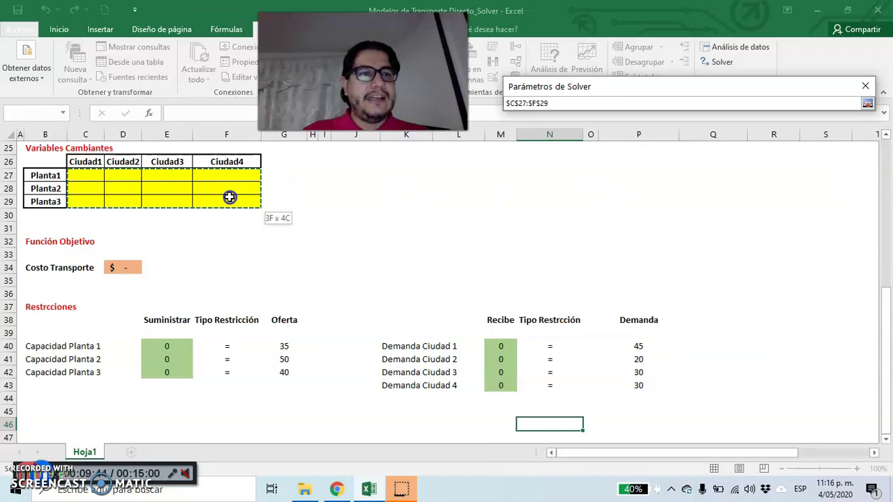
left_click(865, 104)
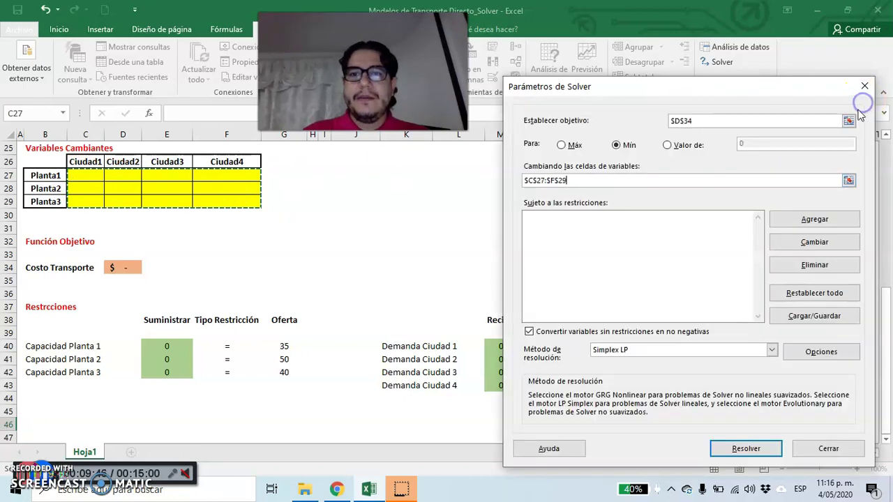
- Add a Solver constraint making Planta 1's supplied amount E40 equal (=) to its offer in G40
left_click(800, 221)
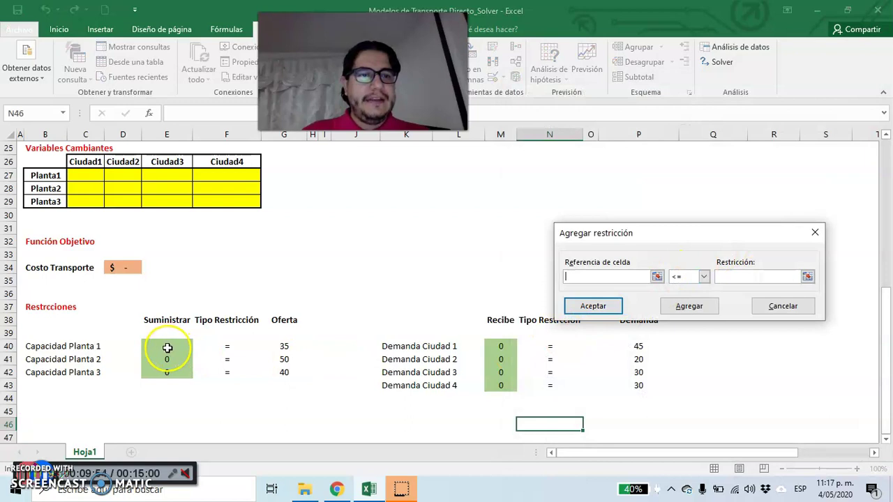
left_click(168, 347)
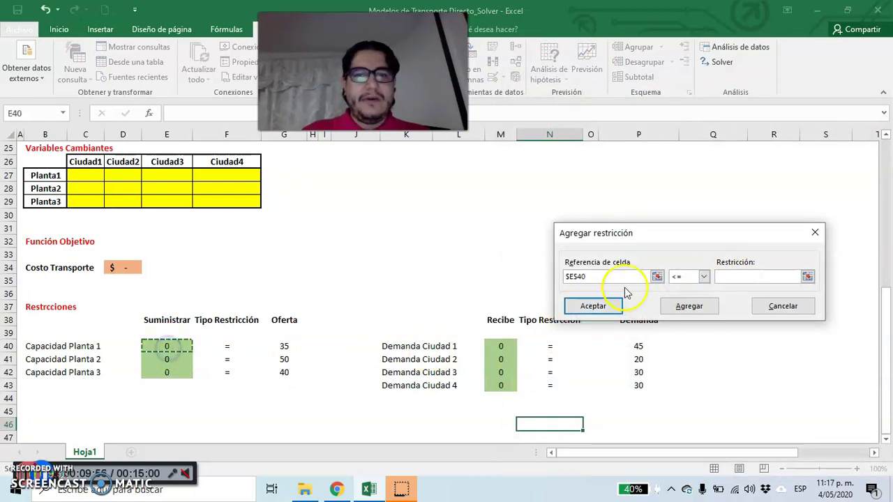
left_click(703, 276)
left_click(676, 296)
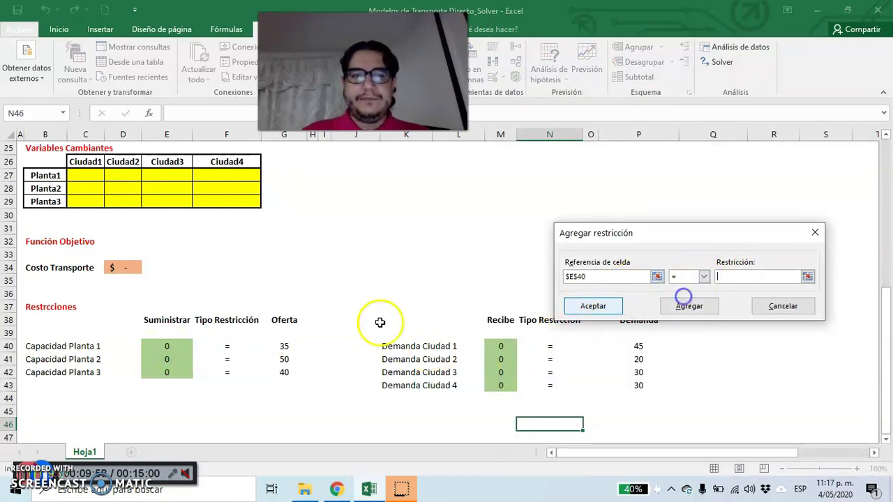
left_click(285, 346)
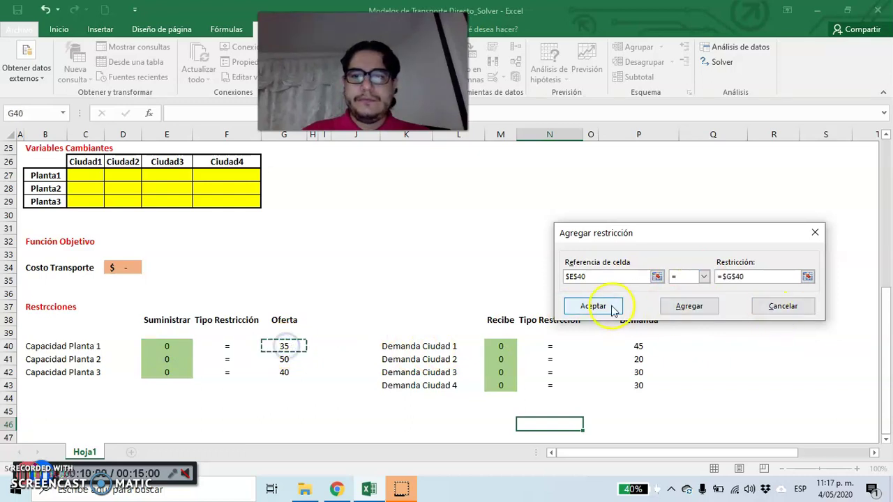
left_click(691, 307)
- Add a constraint making Planta 2's supplied amount E41 equal (=) to its offer in G41
left_click(168, 358)
left_click(701, 276)
left_click(704, 285)
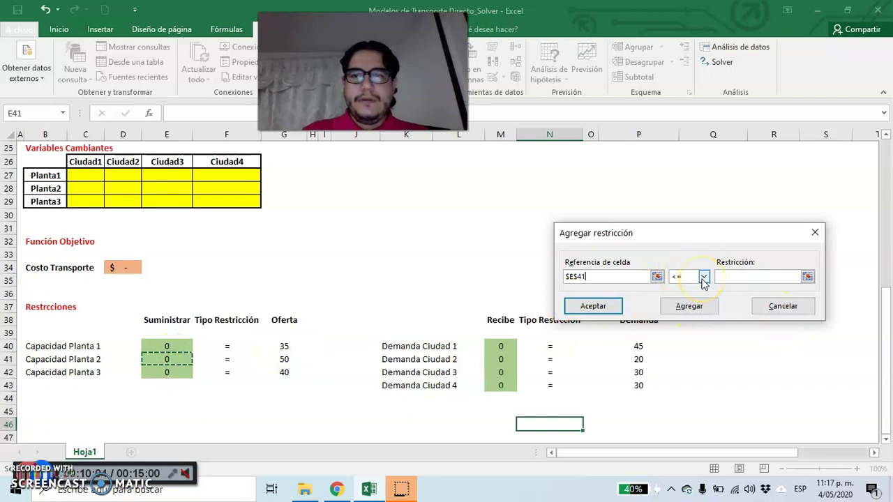
left_click(704, 277)
left_click(687, 294)
left_click(279, 359)
left_click(688, 306)
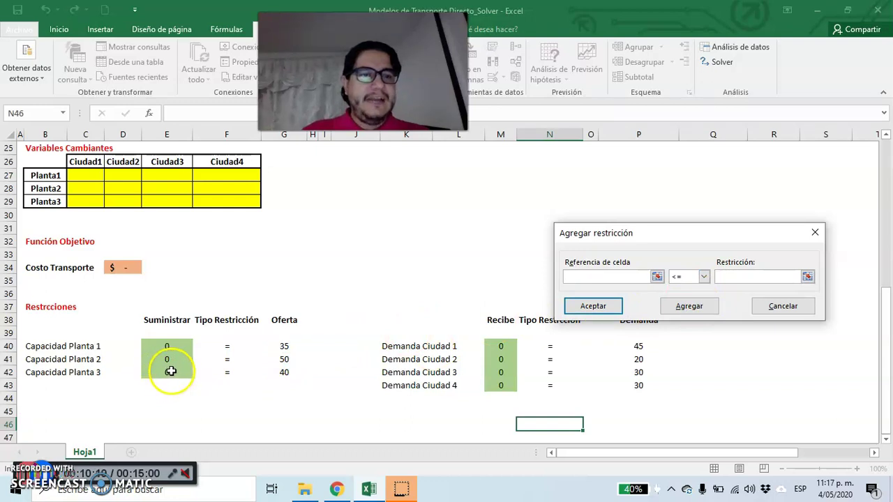
- Add a constraint making Planta 3's supplied amount E42 equal (=) to its offer in G42
left_click(170, 372)
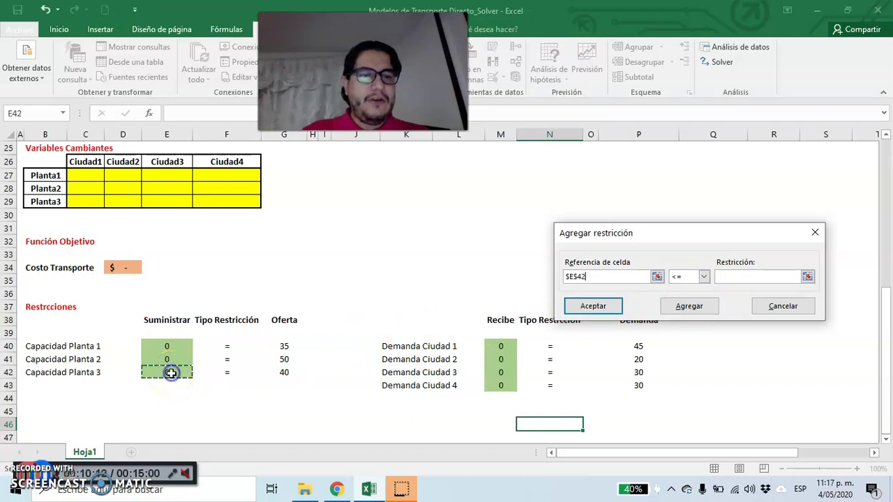
left_click(703, 277)
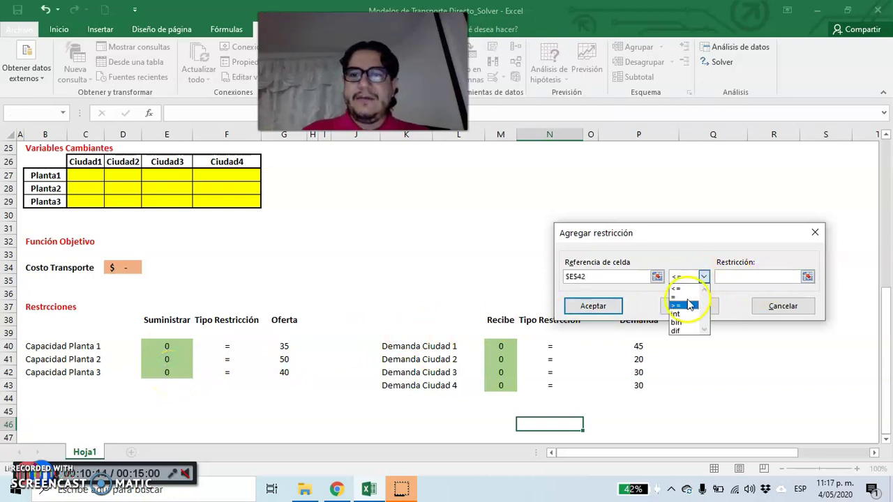
left_click(685, 300)
left_click(284, 370)
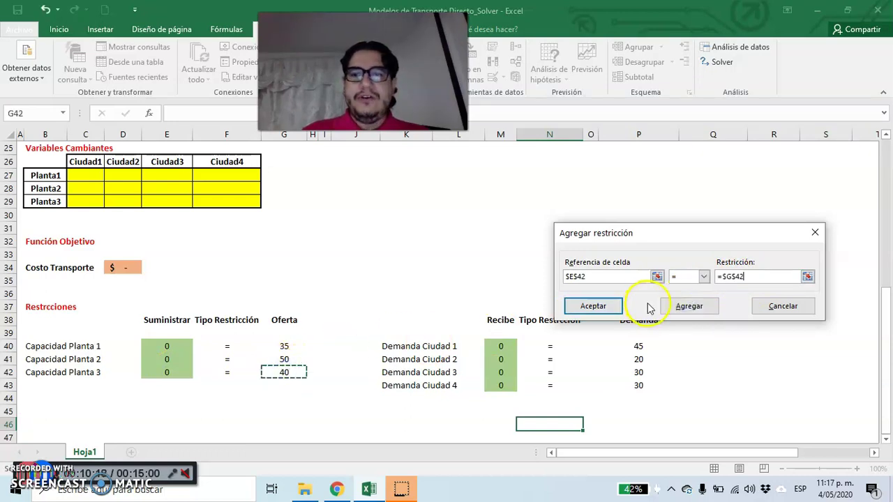
left_click(677, 313)
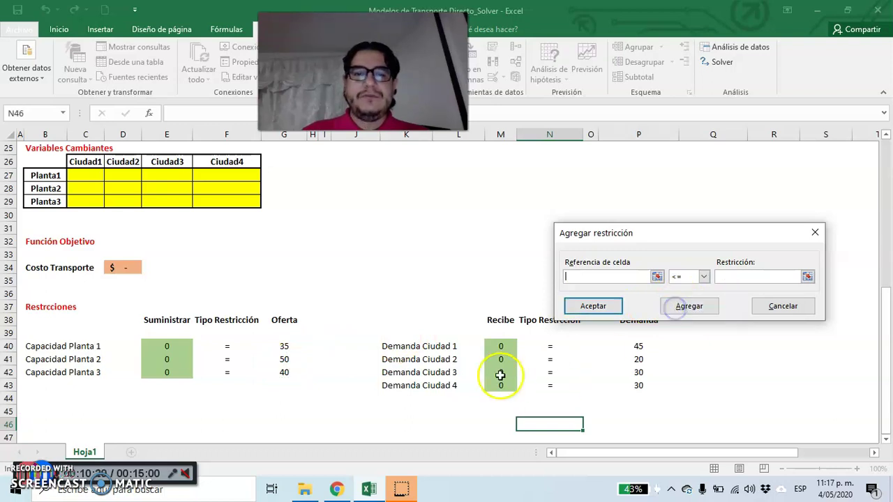
- Move the constraint dialog clear of the demand table and add the Ciudad 1 constraint M40 = P40
left_click_drag(672, 241, 682, 202)
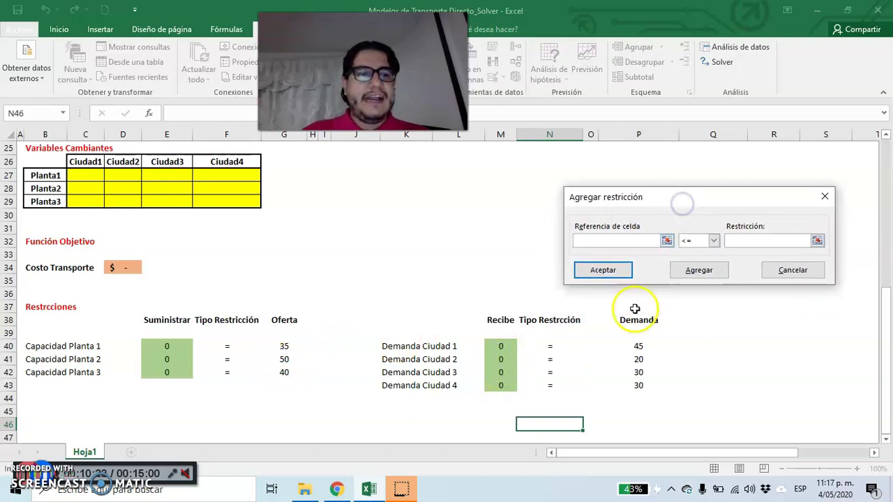
left_click(505, 346)
left_click(713, 240)
left_click(704, 259)
left_click(645, 345)
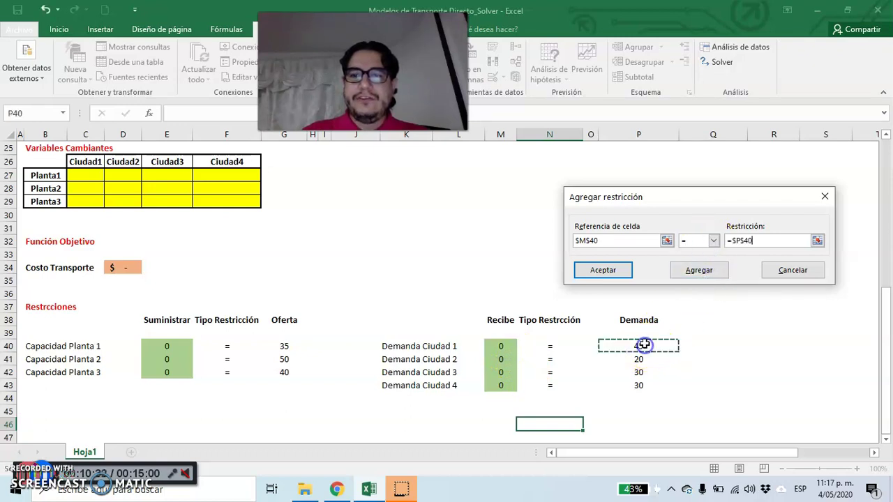
left_click(700, 269)
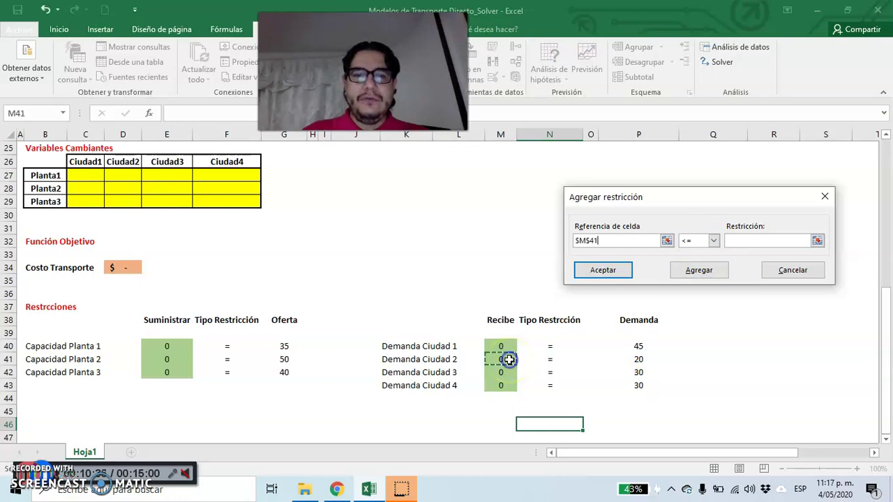
- Add the Ciudad 2 demand constraint, with received amount M41 equal (=) to demand P41
left_click(712, 240)
left_click(697, 261)
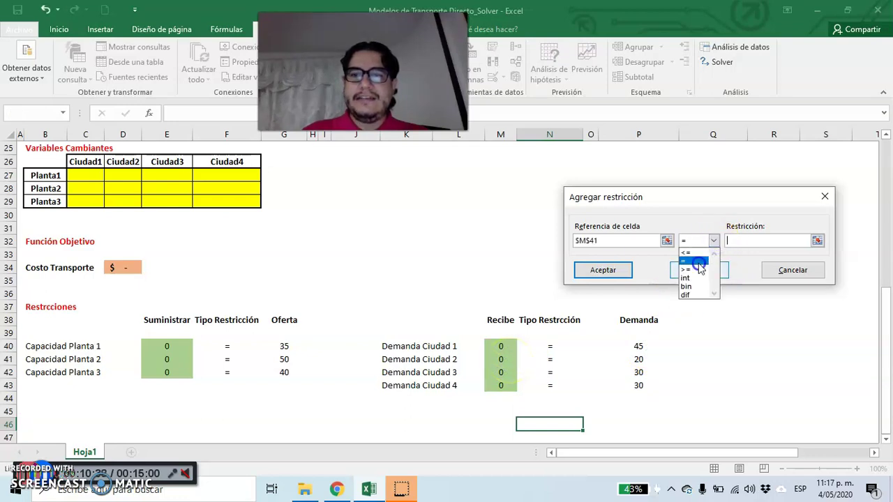
left_click(638, 360)
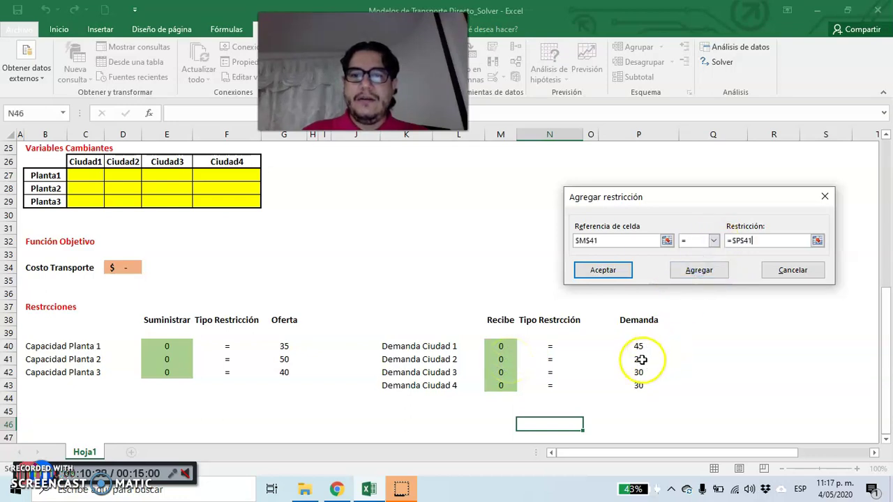
left_click(699, 270)
- Add the Ciudad 3 demand constraint, with received amount M42 equal (=) to demand P42
left_click(506, 373)
left_click(713, 240)
left_click(699, 262)
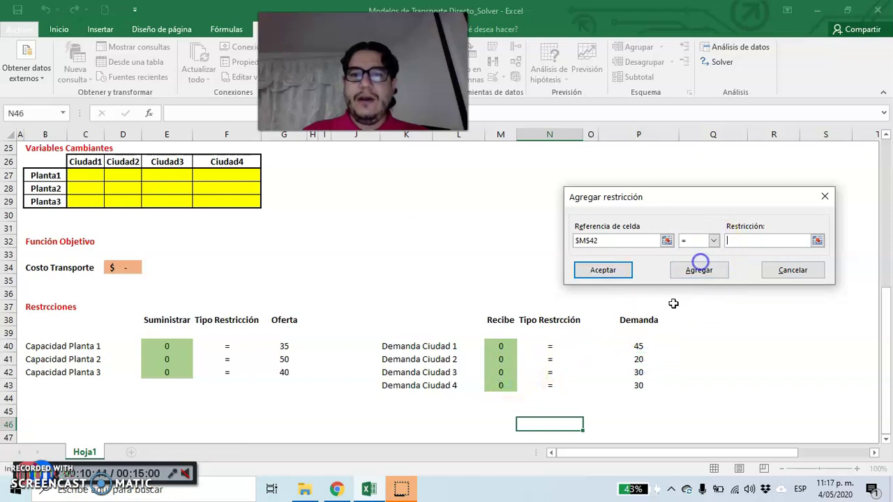
left_click(640, 372)
left_click(703, 271)
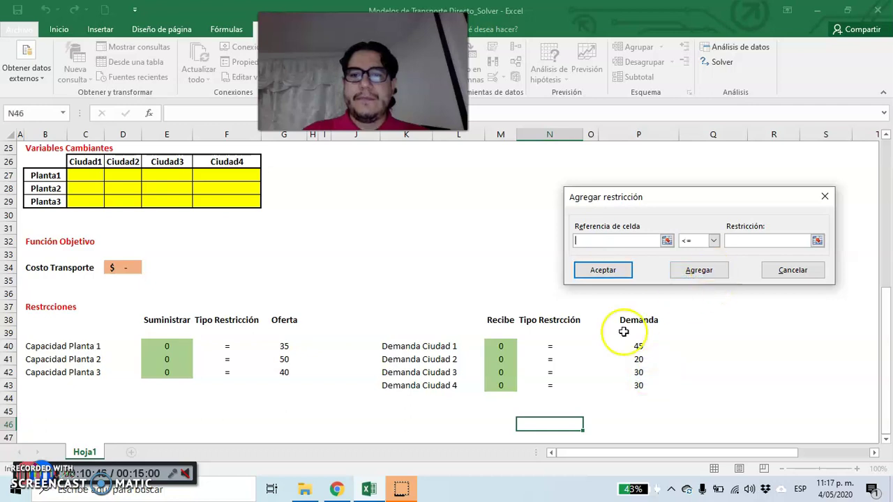
- Add the final constraint for Ciudad 4, M43 = P43, and return to the Solver parameters
left_click(508, 384)
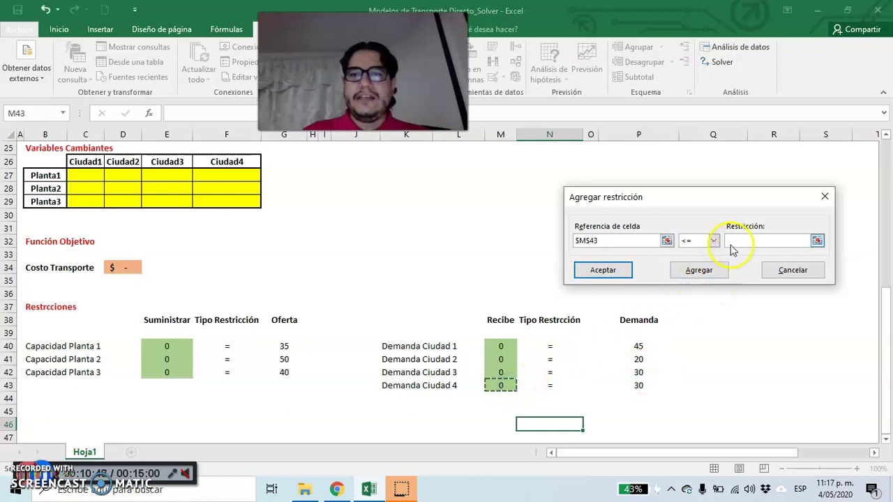
left_click(713, 240)
left_click(699, 262)
left_click(639, 380)
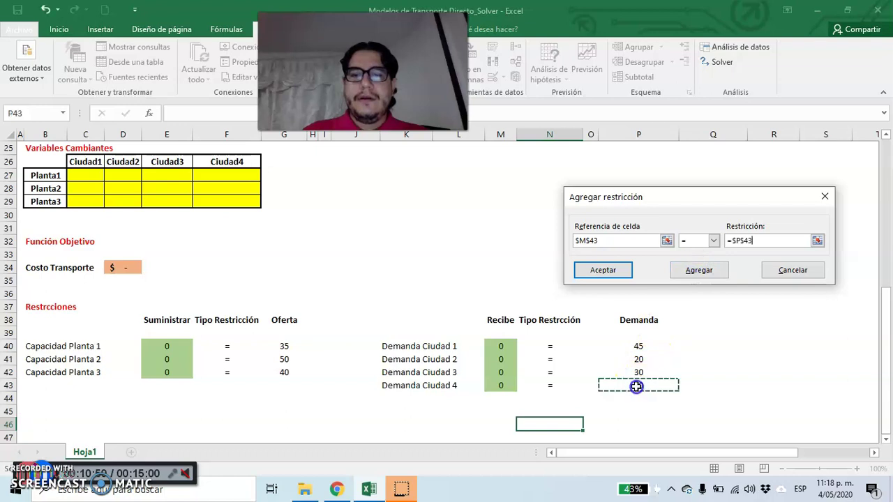
left_click(623, 271)
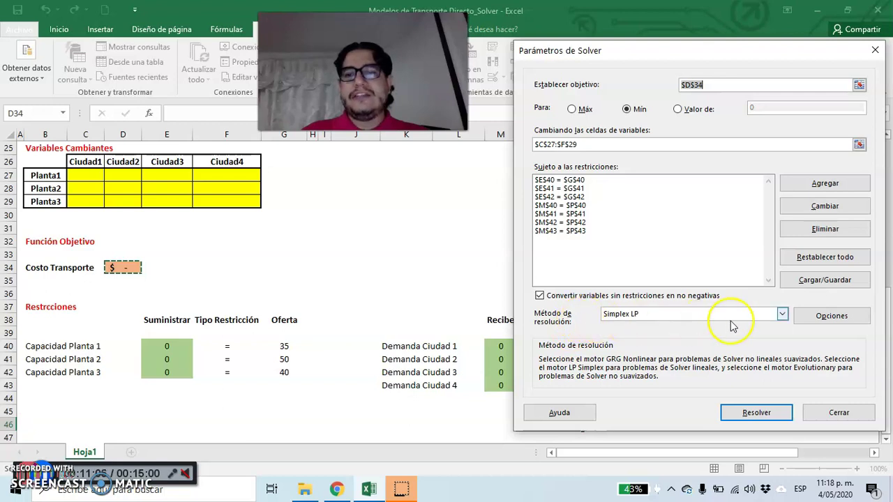
- Choose Simplex LP as the solving method and solve the transportation model
left_click(783, 315)
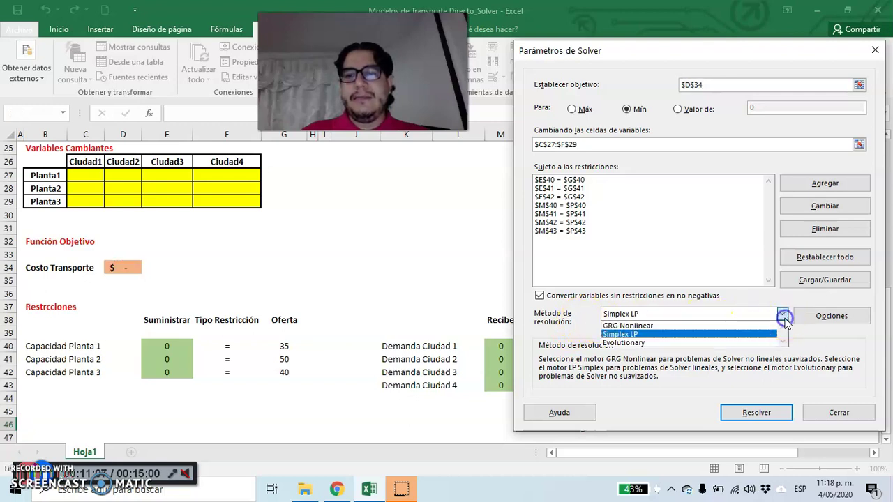
left_click(743, 334)
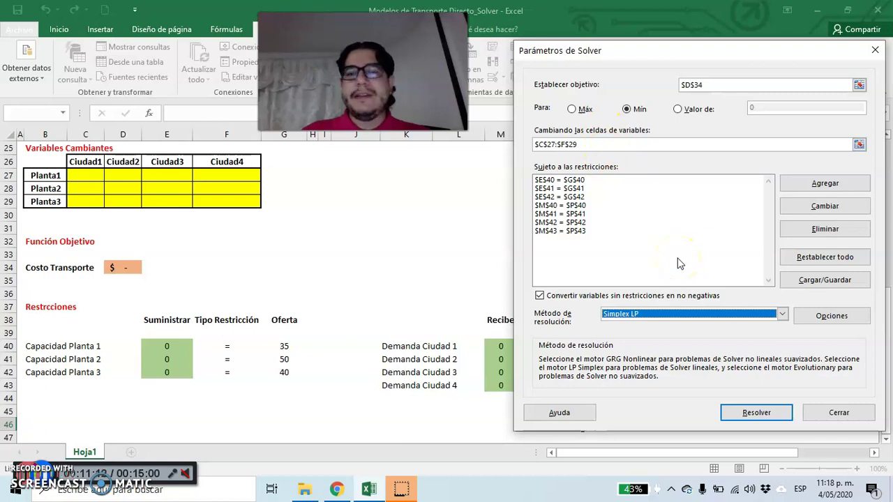
left_click(753, 414)
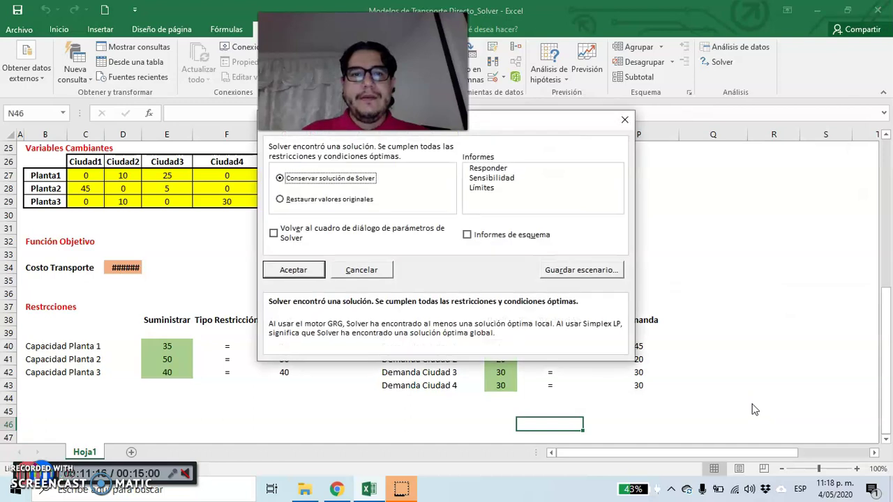
- Keep the Solver solution and generate the Responder, Sensibilidad and Límites reports
left_click_drag(510, 120, 536, 156)
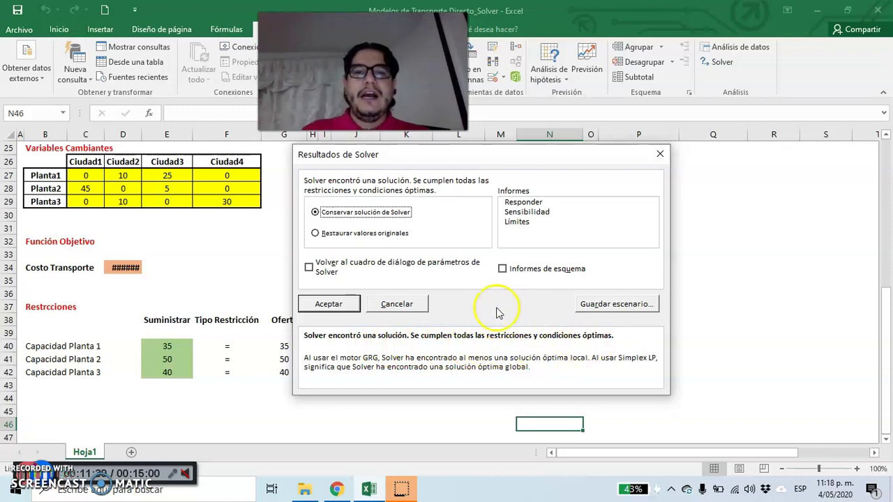
left_click(543, 204)
left_click(539, 212)
left_click(526, 223)
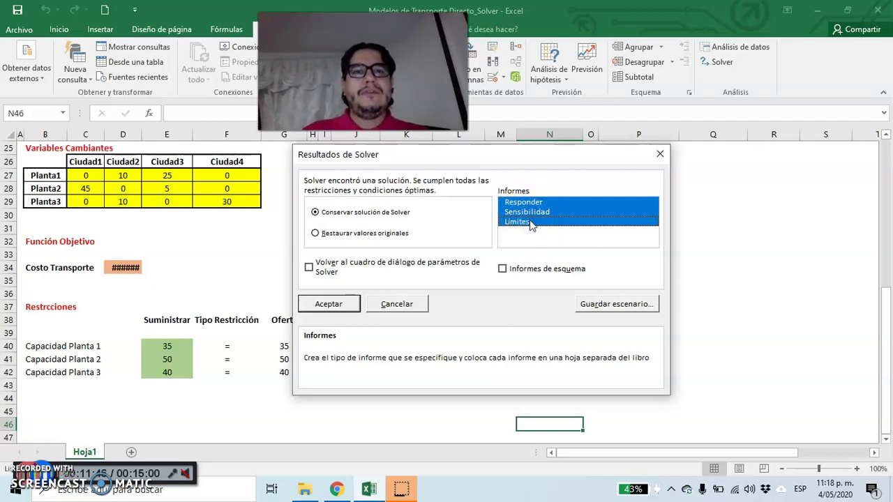
left_click(329, 304)
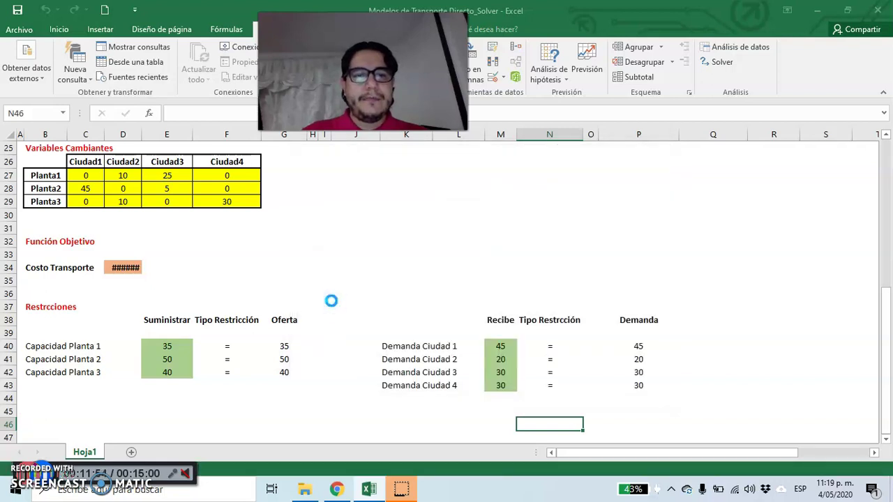
- Review the solved shipment quantities, the transport cost and the capacity and demand constraints on Hoja1
scroll(349, 295, "down", 5)
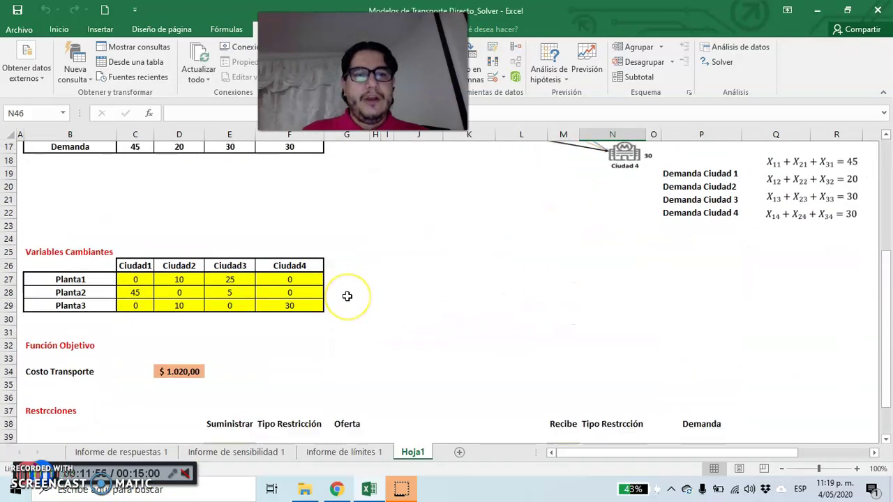
scroll(348, 296, "down", 3)
scroll(348, 297, "up", 2)
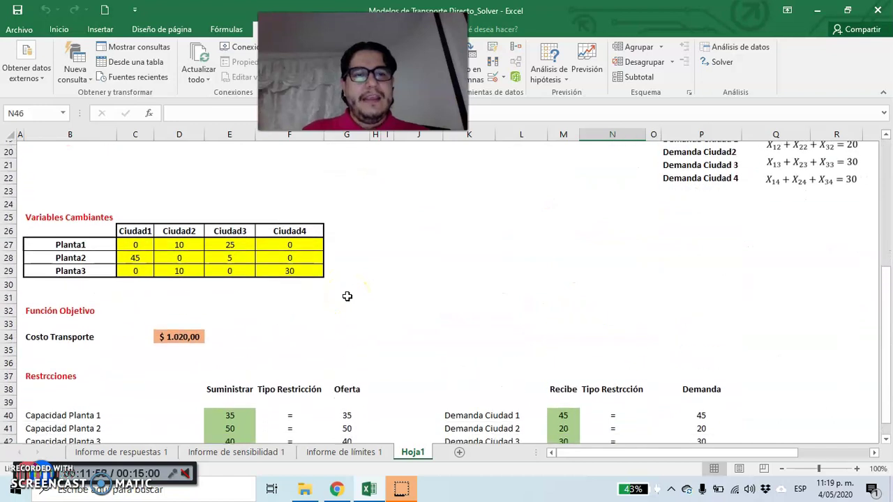
scroll(347, 297, "down", 2)
scroll(347, 297, "up", 1)
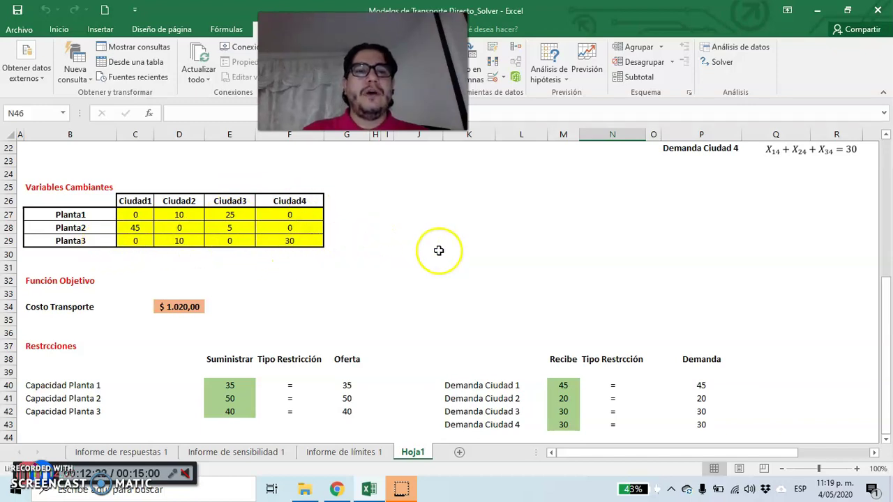
scroll(355, 256, "down", 1)
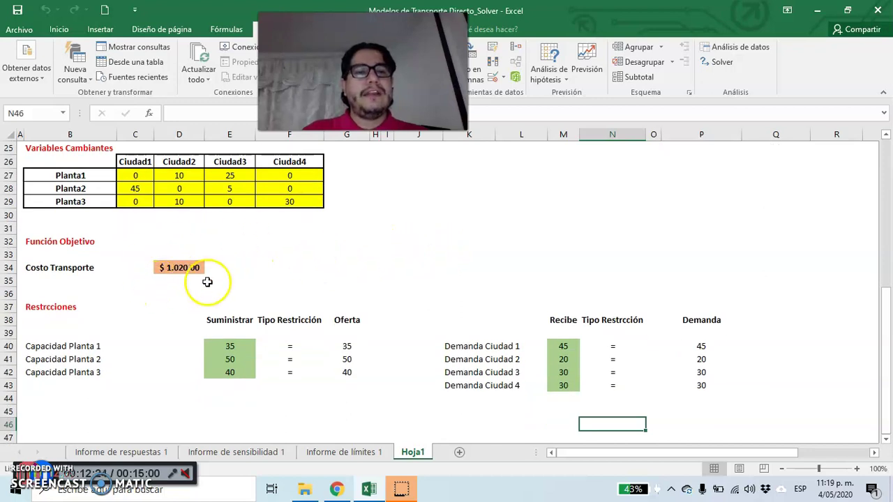